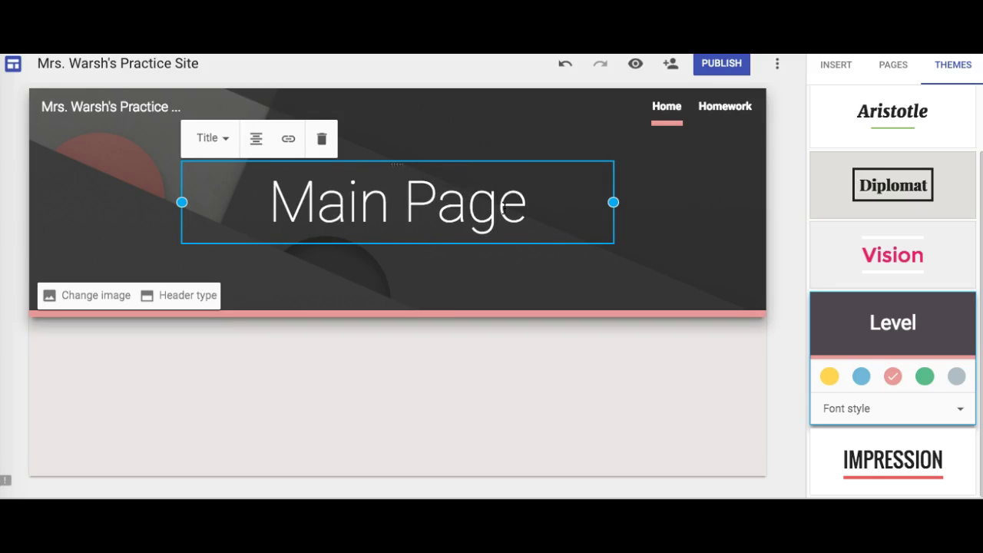
# Step: Apply the Simple theme and try its blue, pink, green and purple colours, finishing with black
pyautogui.scroll(1, 903, 197)
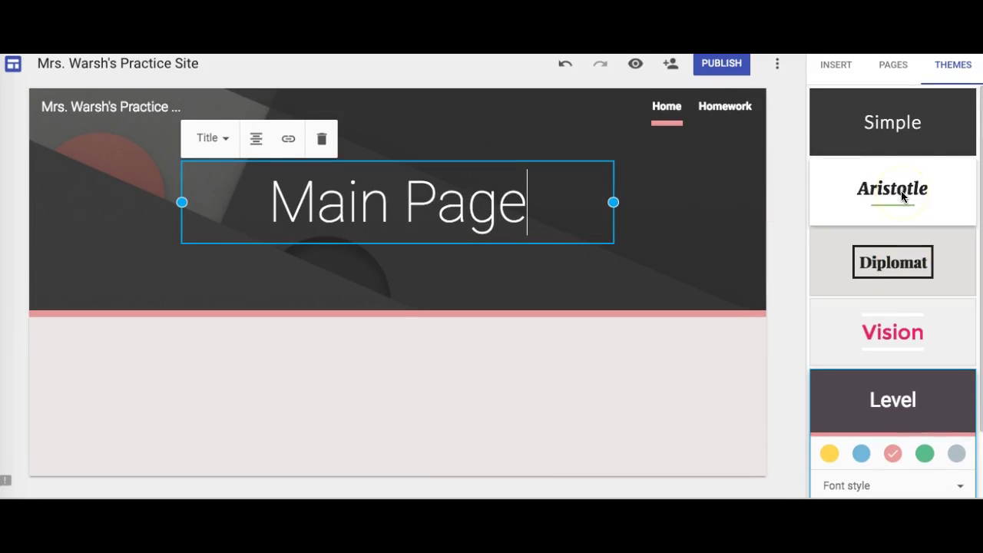
pyautogui.click(960, 65)
pyautogui.click(896, 124)
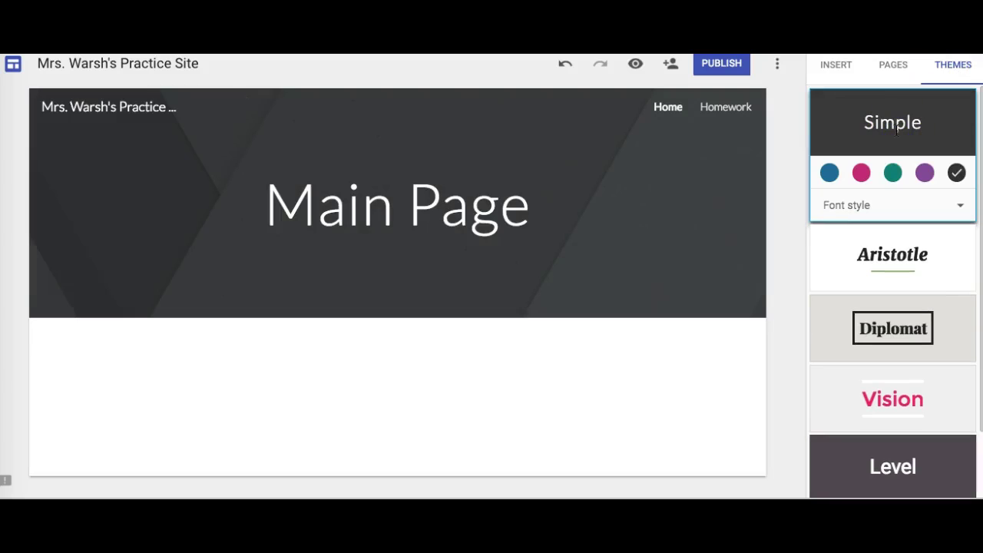
pyautogui.click(829, 174)
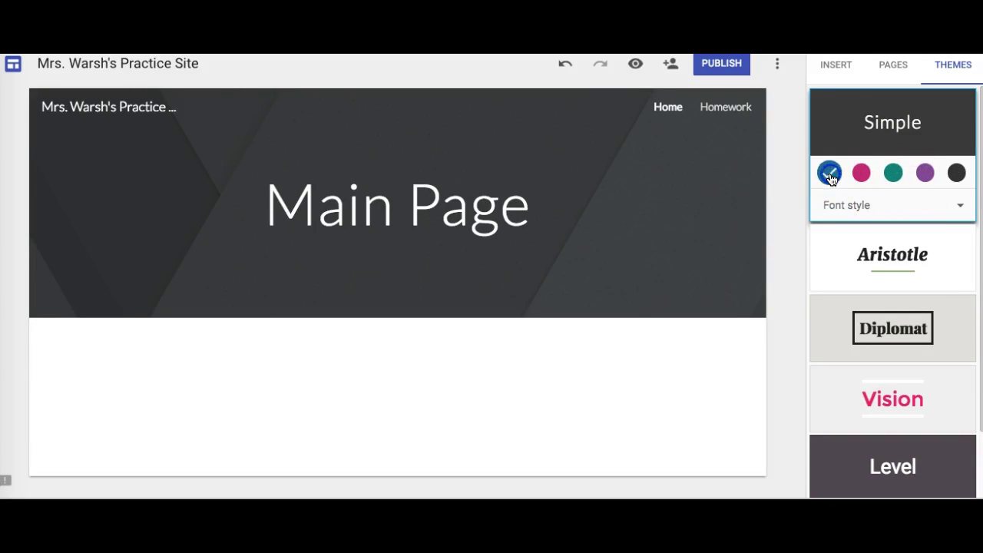
pyautogui.click(862, 174)
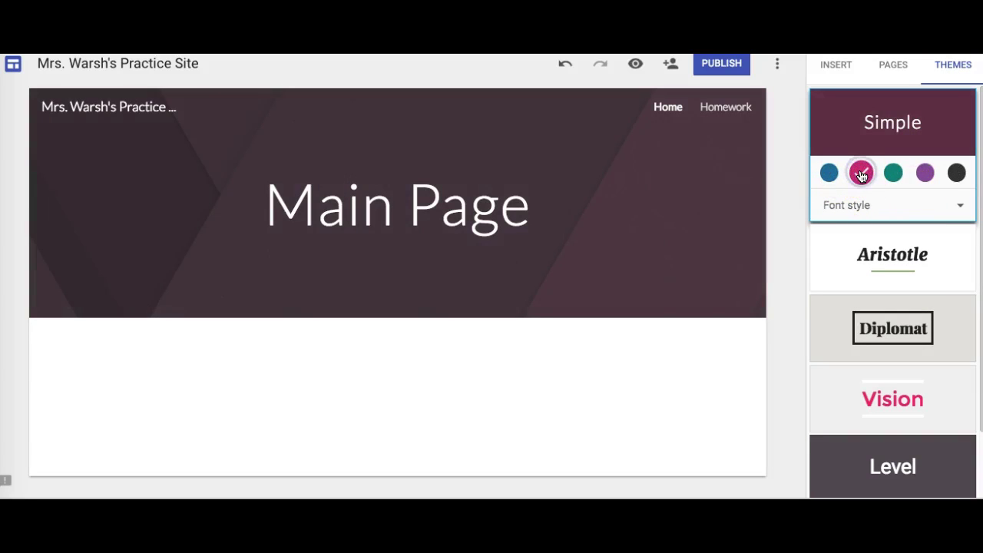
pyautogui.click(892, 174)
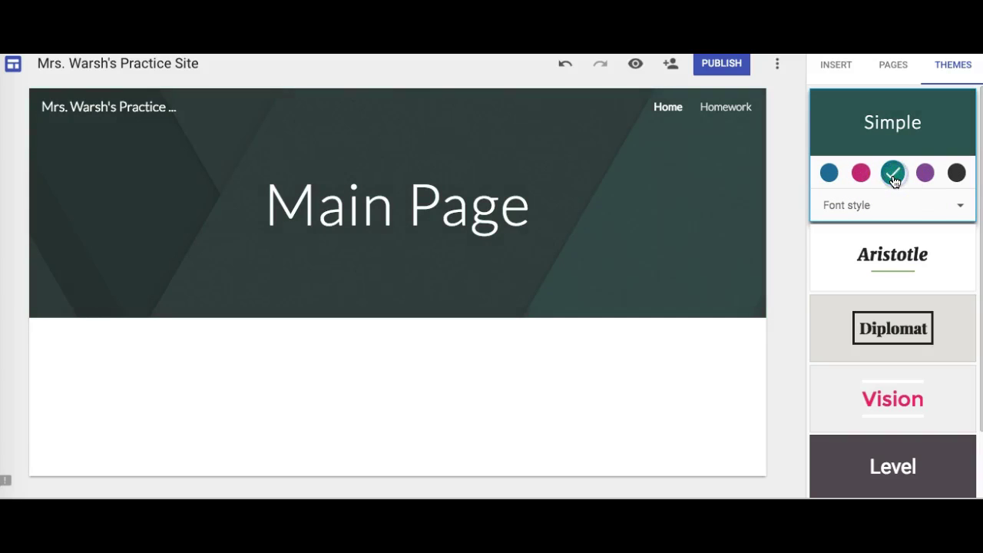
pyautogui.click(923, 174)
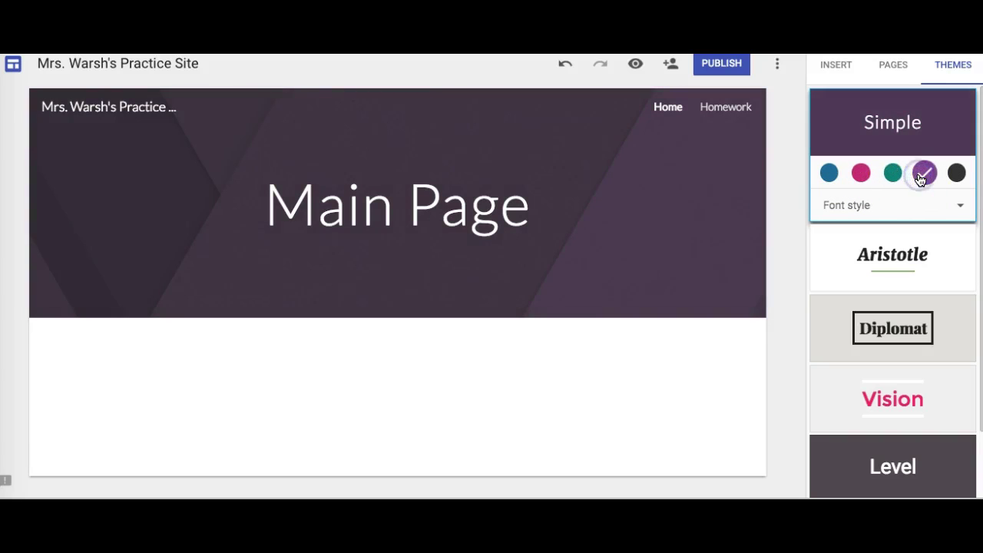
pyautogui.click(956, 173)
# Step: Try the Classic font style for the Simple theme and finish with Heavy
pyautogui.click(960, 204)
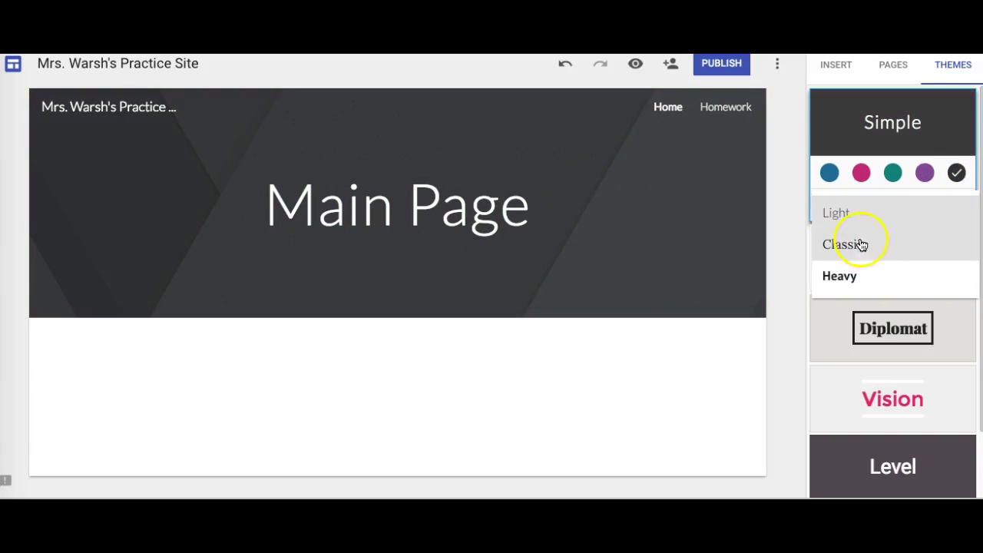
pyautogui.click(856, 216)
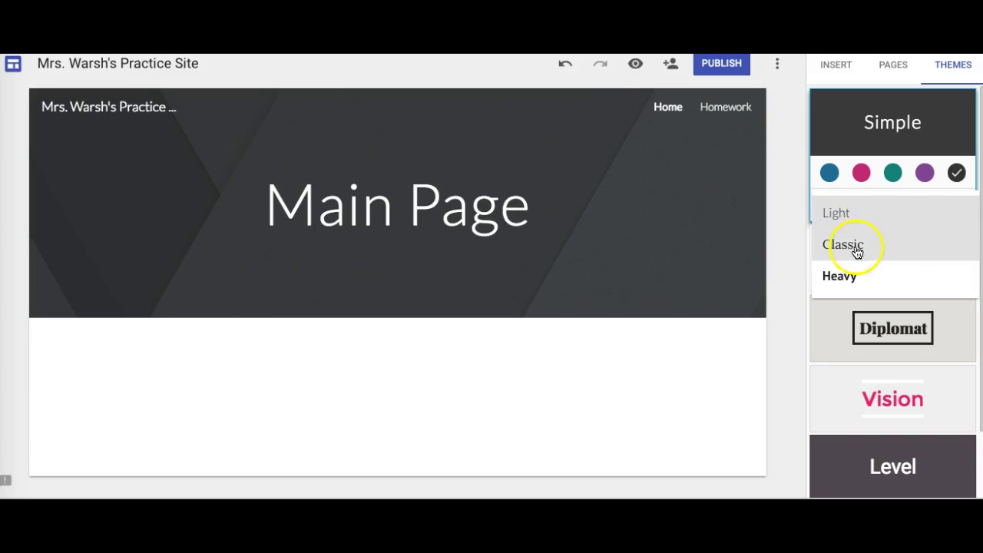
pyautogui.click(852, 246)
pyautogui.click(897, 204)
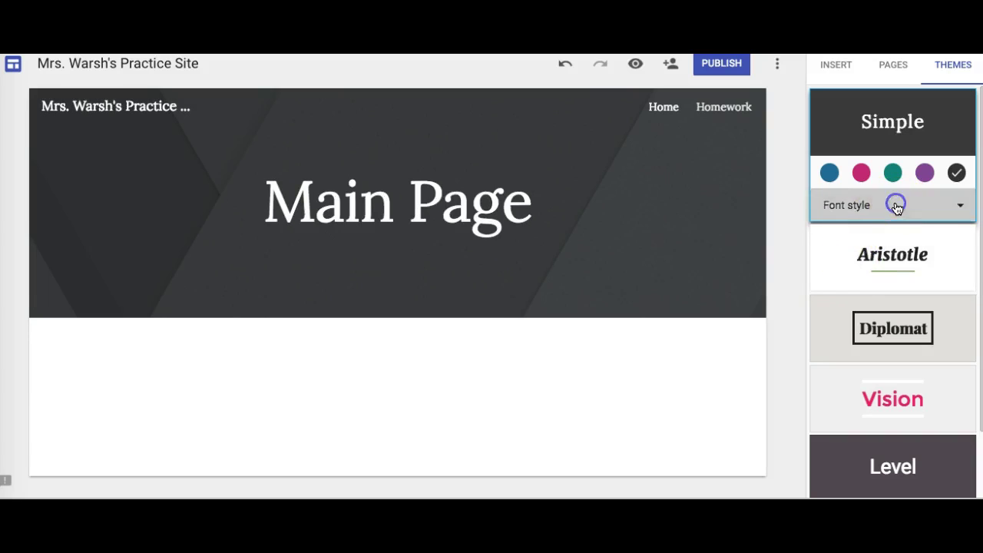
pyautogui.click(842, 290)
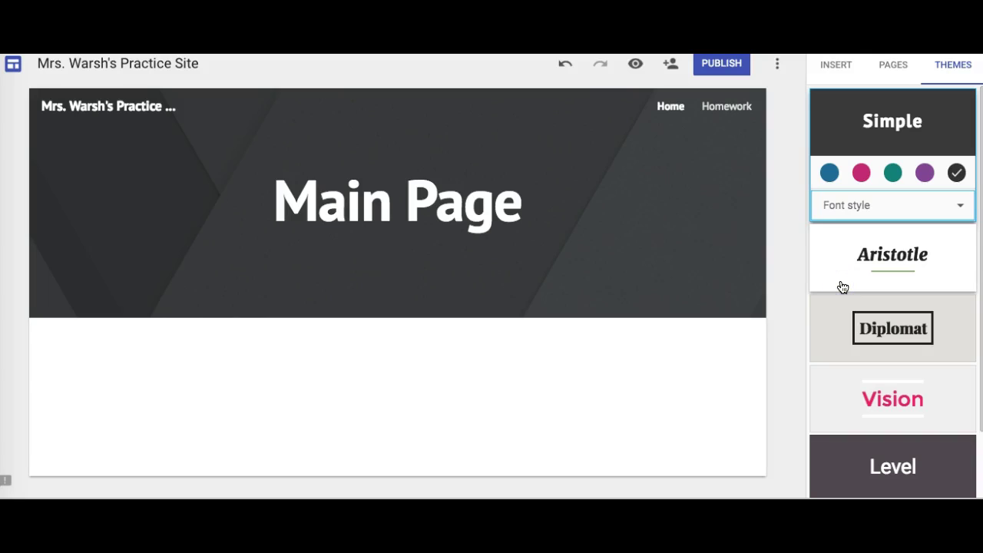
pyautogui.click(384, 441)
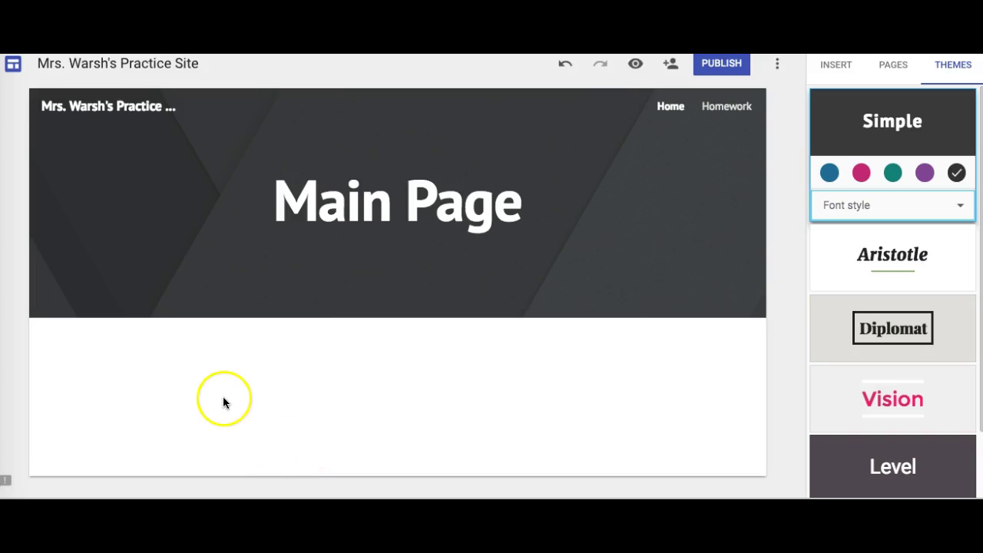
pyautogui.click(211, 360)
# Step: Insert a text box below the page header and enter "Here is some text" in it
pyautogui.click(852, 71)
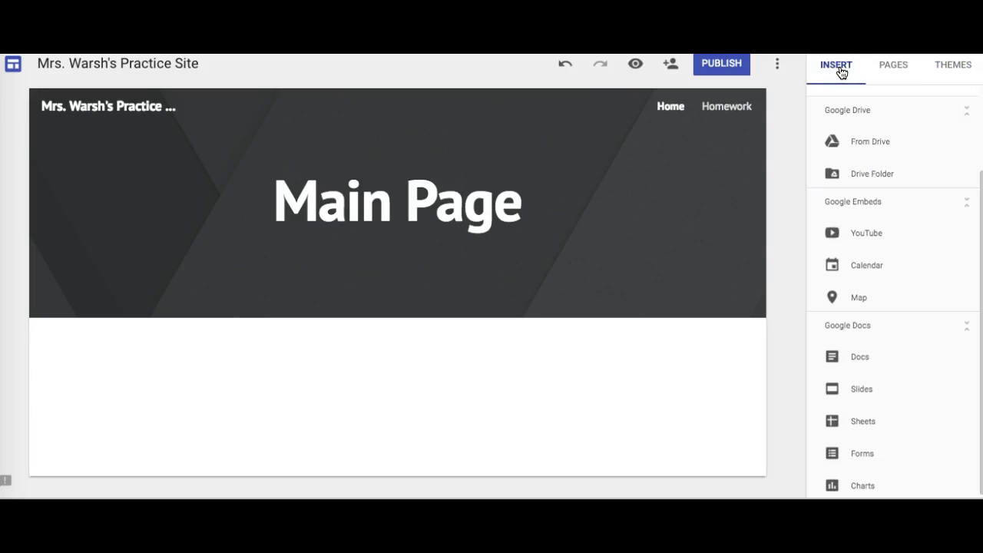
pyautogui.scroll(2, 814, 130)
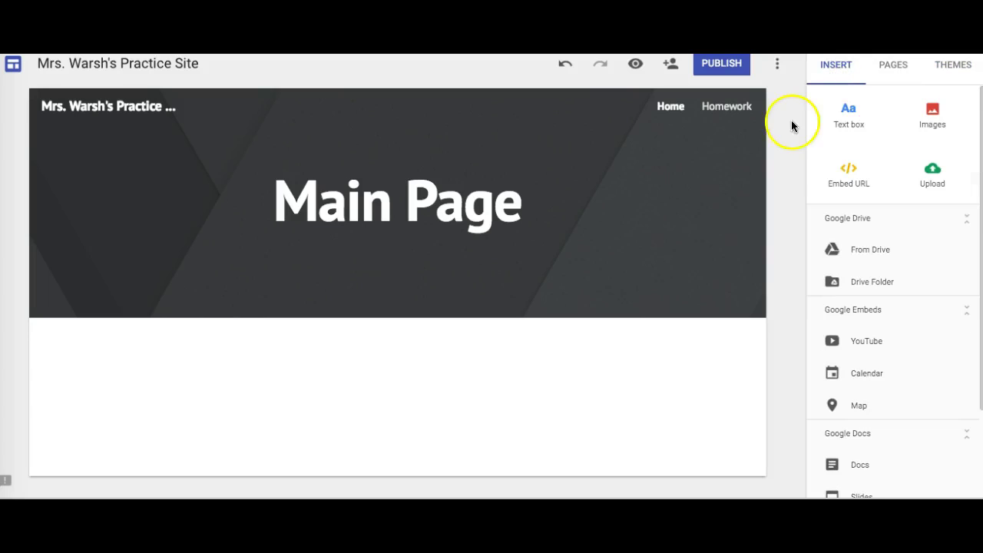
pyautogui.click(848, 114)
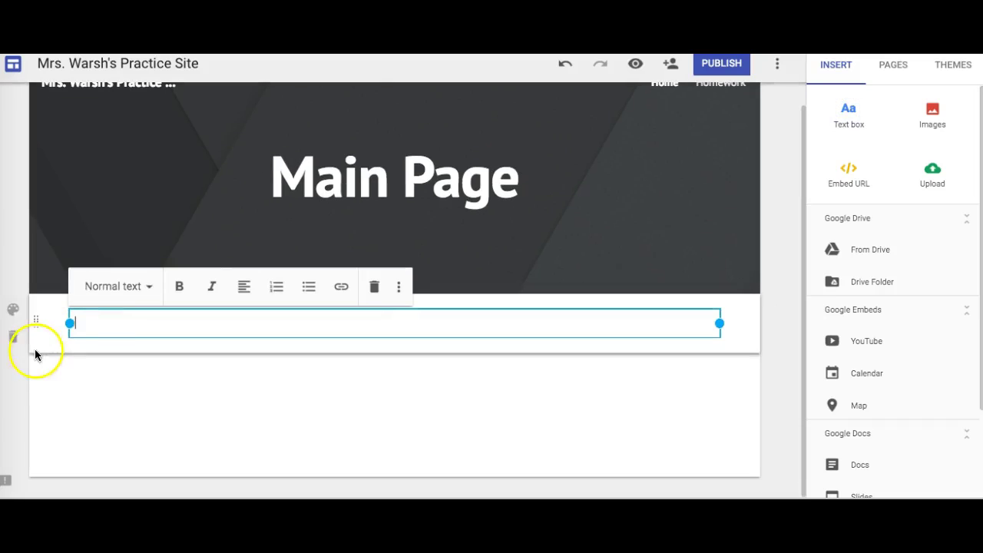
pyautogui.click(114, 322)
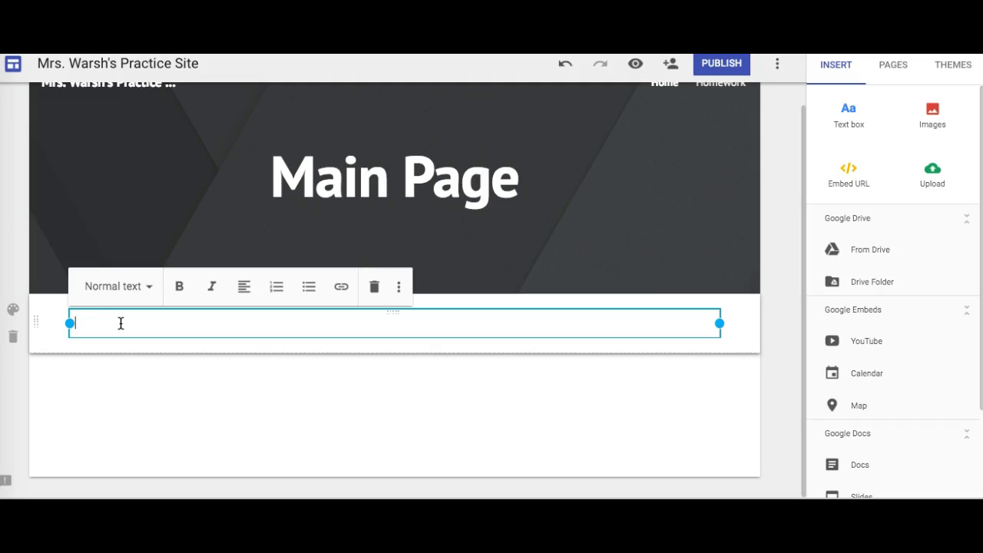
pyautogui.write('Here is soemen')
pyautogui.press('BackSpace')
pyautogui.press('BackSpace')
pyautogui.press('BackSpace')
pyautogui.press('BackSpace')
pyautogui.write('me text')
# Step: Try the Title and Heading styles on the line "Here is some text" and finish with Subheading
pyautogui.click(147, 289)
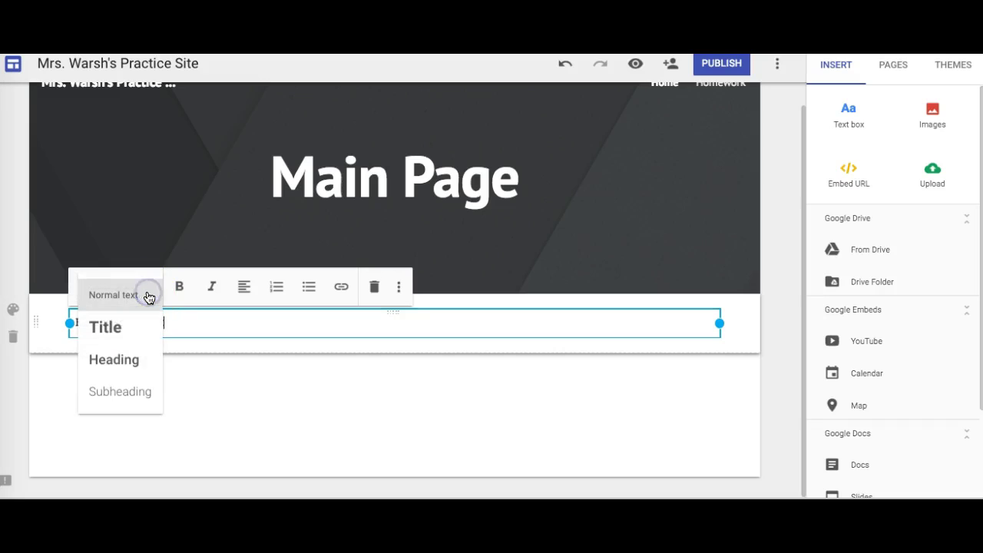
pyautogui.click(124, 325)
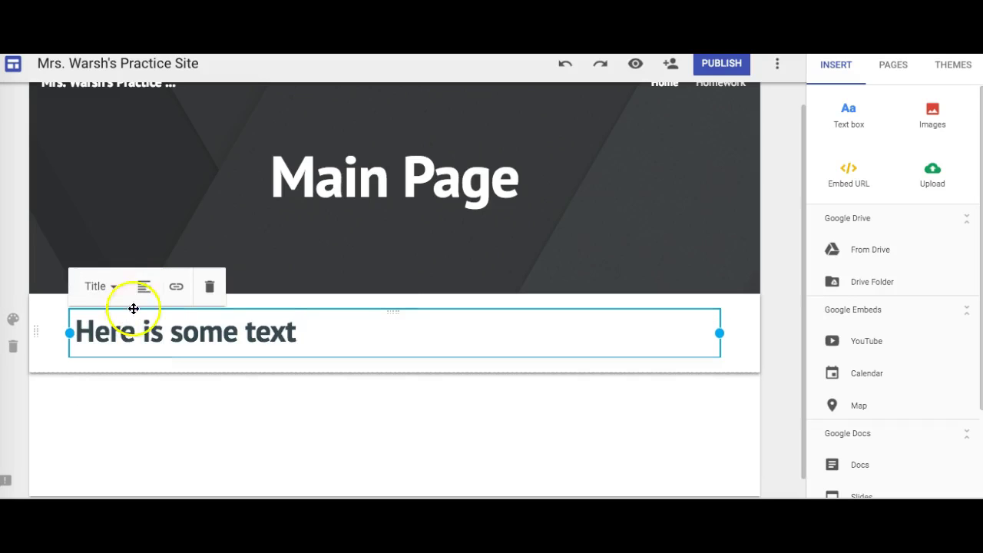
pyautogui.click(114, 286)
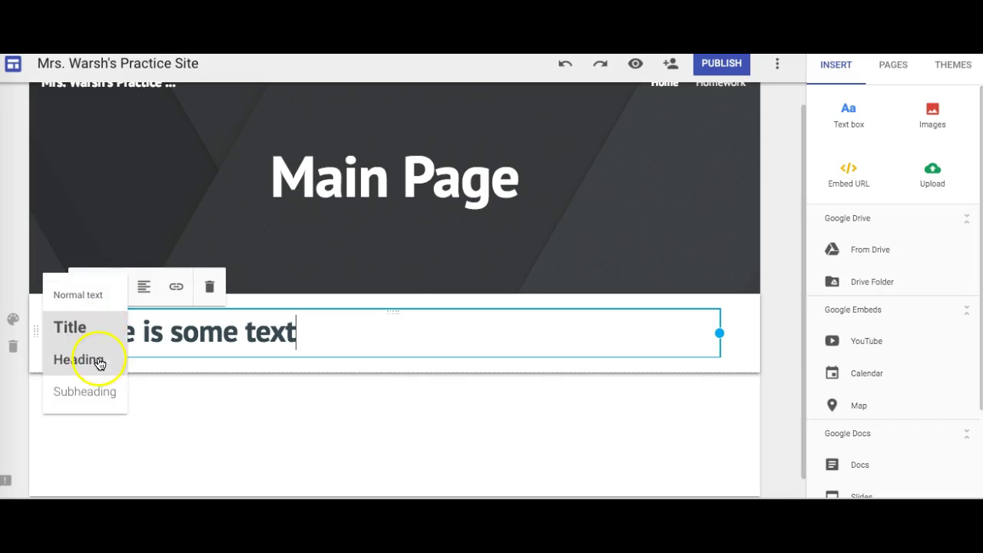
pyautogui.click(98, 361)
pyautogui.click(136, 285)
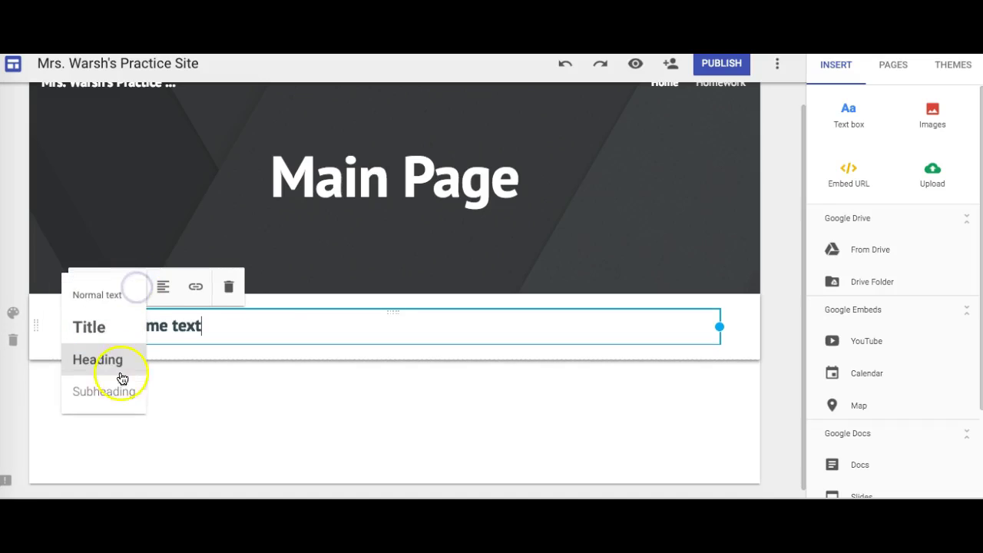
pyautogui.click(120, 391)
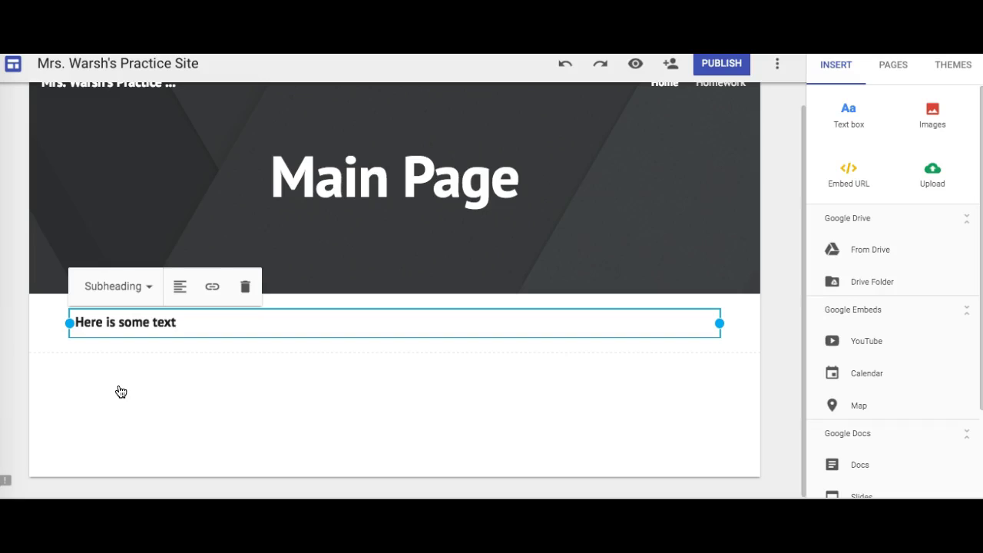
pyautogui.click(149, 286)
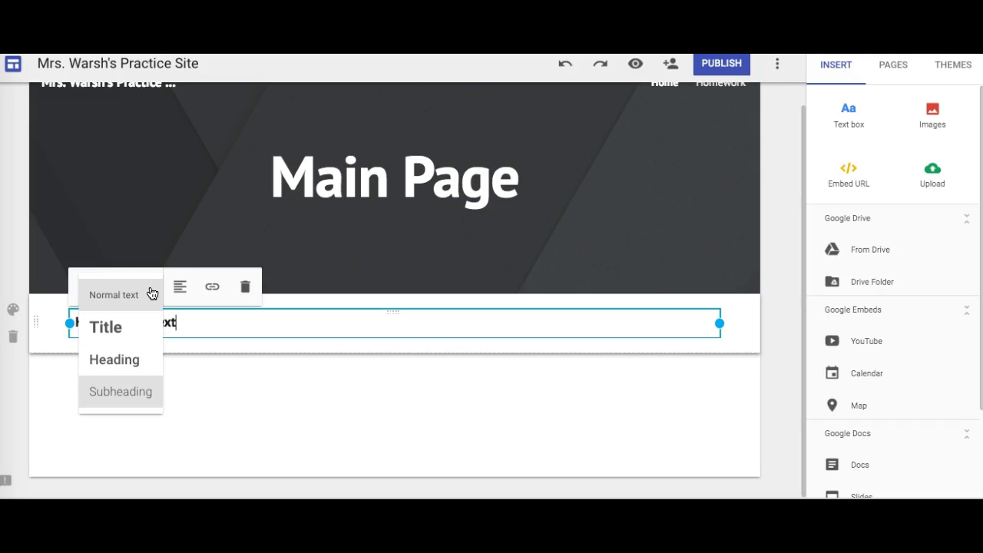
pyautogui.click(210, 327)
pyautogui.click(227, 382)
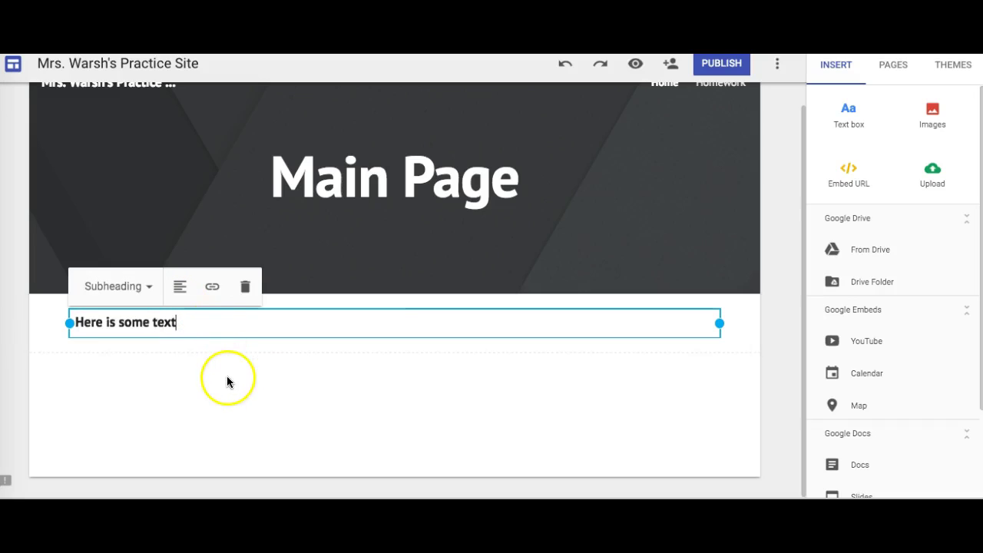
# Step: Try to move the section containing "Here is some text" lower on the page
pyautogui.moveTo(82, 318)
pyautogui.moveTo(37, 323); pyautogui.dragTo(37, 430)
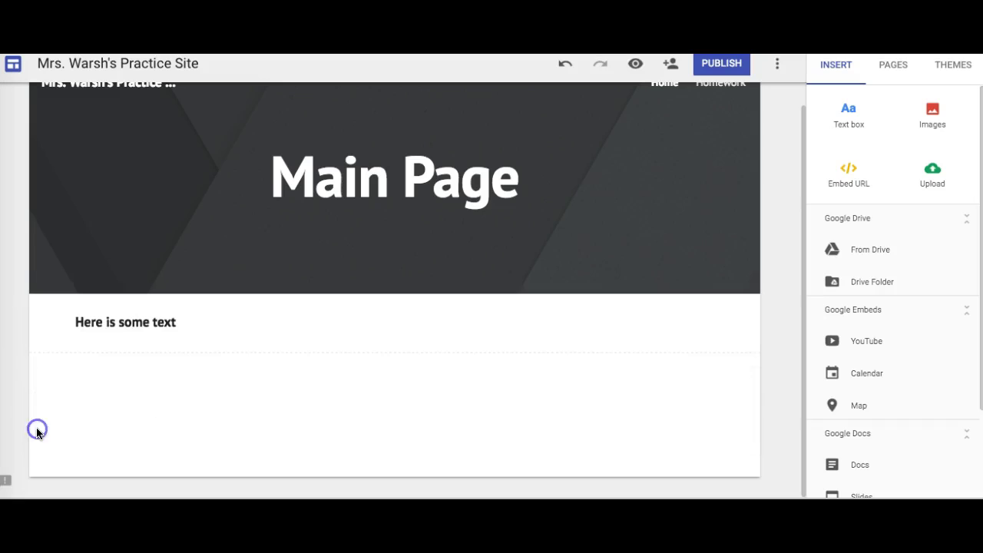
pyautogui.moveTo(186, 317)
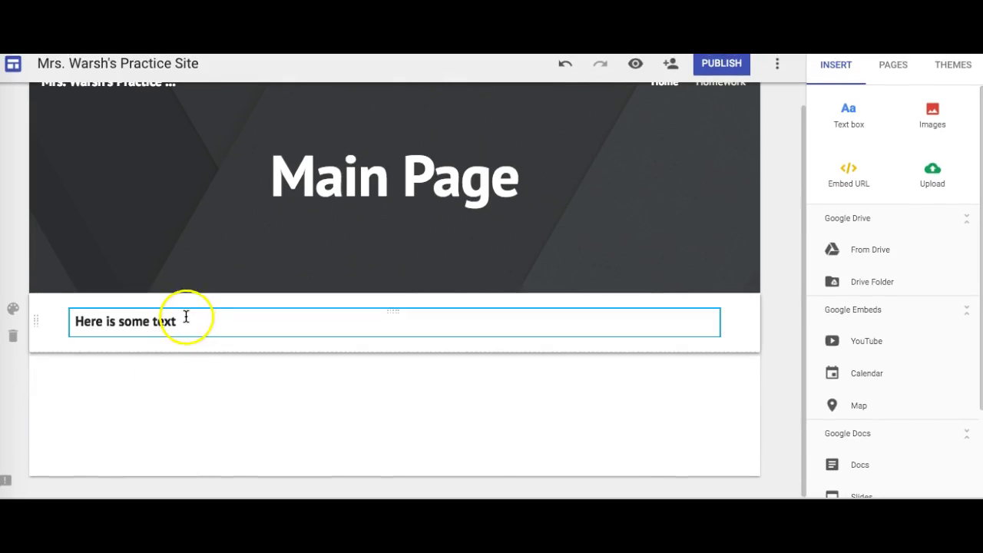
# Step: Change the Simple theme's colour to pink and its font style to Classic
pyautogui.click(956, 66)
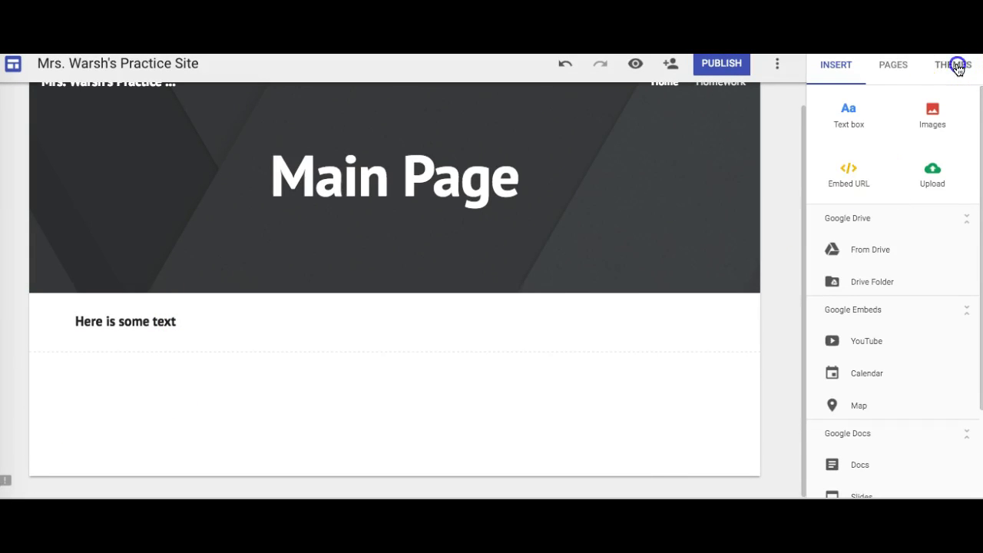
pyautogui.click(861, 173)
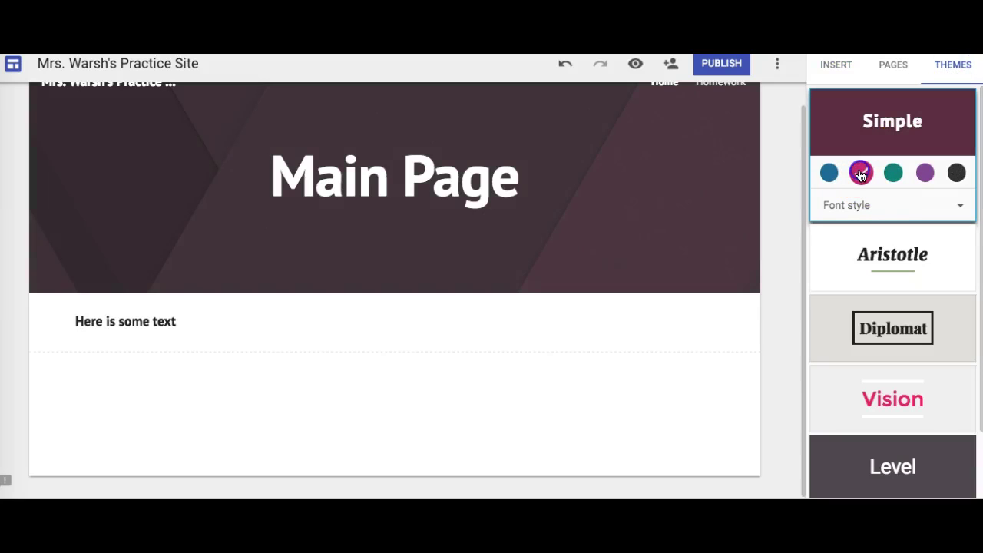
pyautogui.click(854, 205)
pyautogui.click(848, 244)
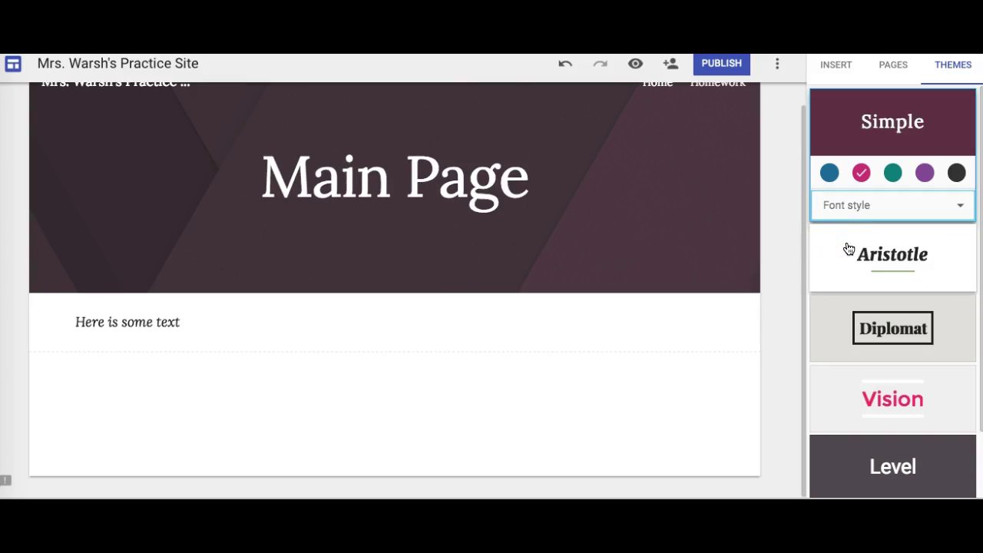
pyautogui.click(404, 323)
pyautogui.click(307, 329)
pyautogui.click(338, 374)
pyautogui.click(339, 372)
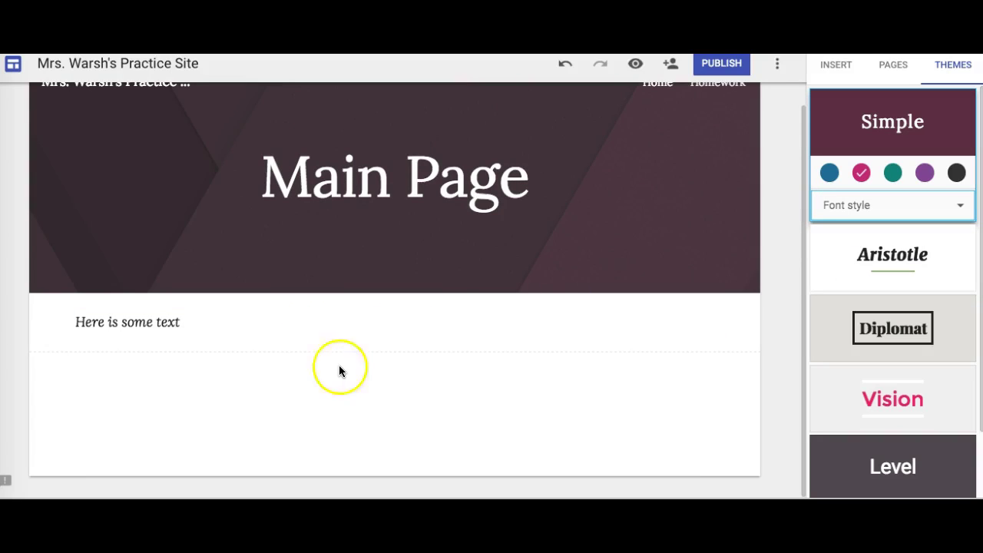
pyautogui.click(470, 180)
pyautogui.click(338, 294)
pyautogui.click(312, 323)
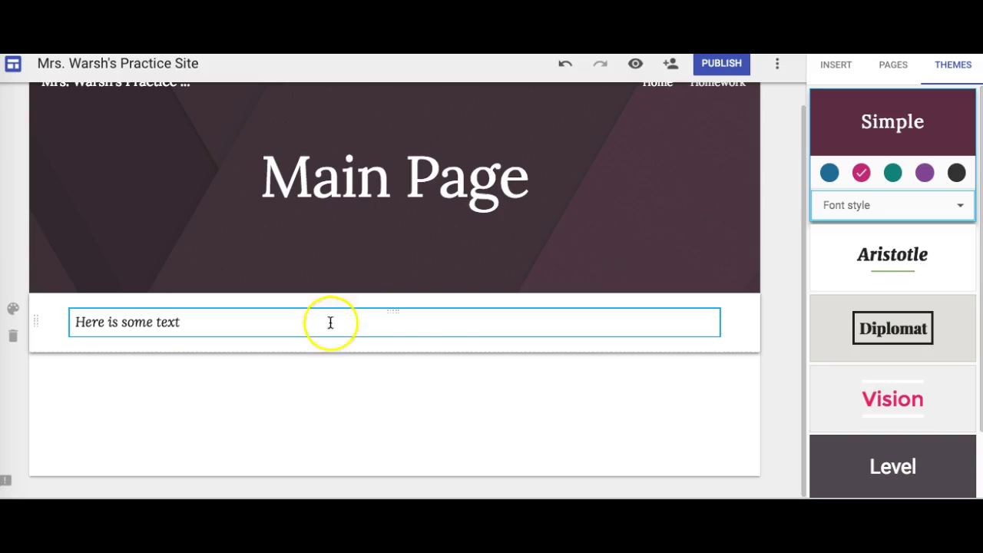
# Step: Apply the Aristotle theme and try its brown, blue and green colours, finishing with purple
pyautogui.doubleClick(892, 258)
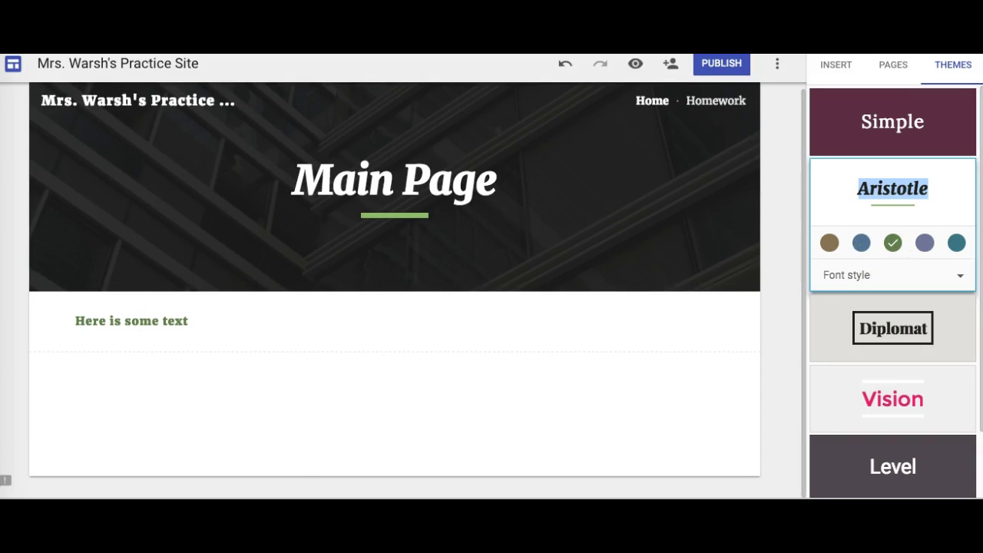
pyautogui.click(830, 244)
pyautogui.click(861, 244)
pyautogui.click(890, 244)
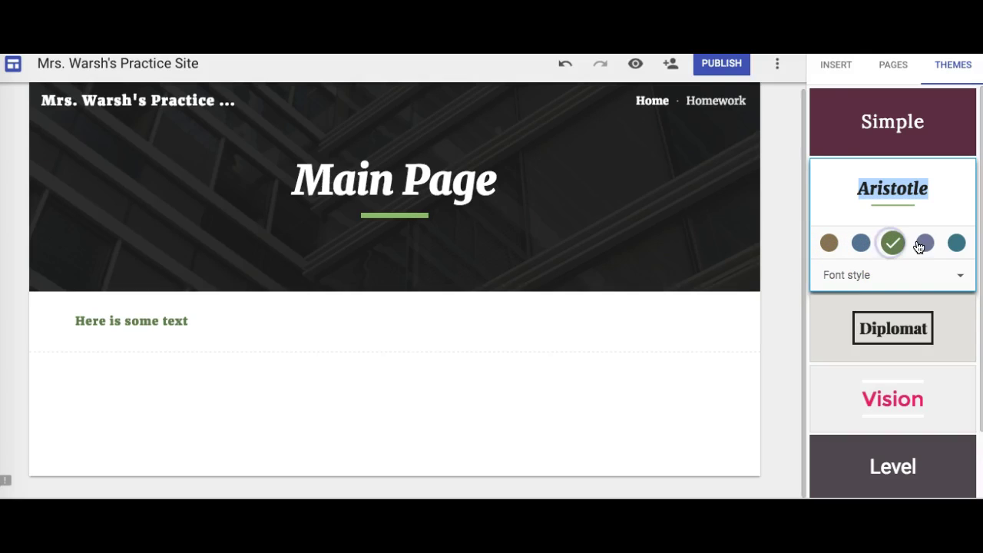
pyautogui.click(925, 244)
# Step: Try the Modern and Classic font styles for the Aristotle theme and finish with BOLD
pyautogui.click(883, 276)
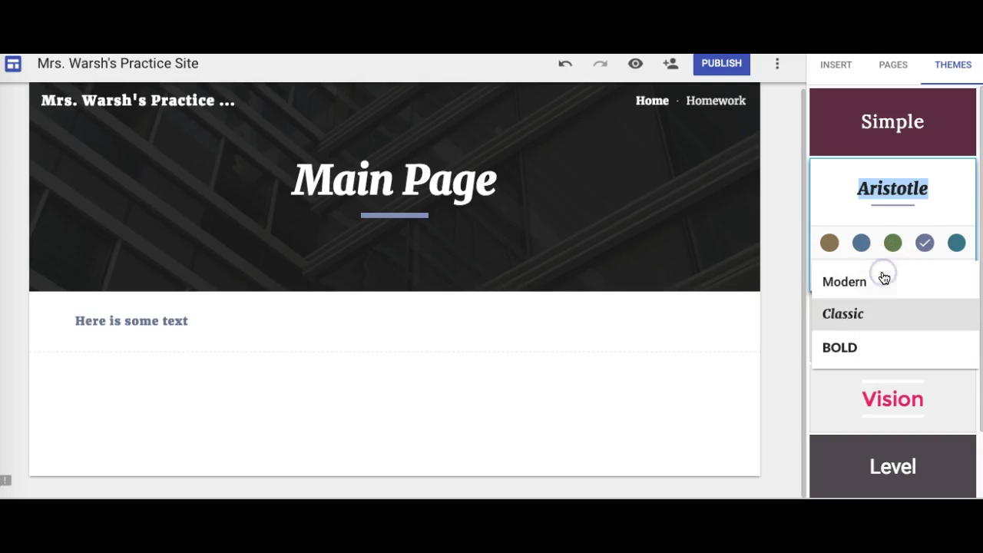
pyautogui.click(884, 278)
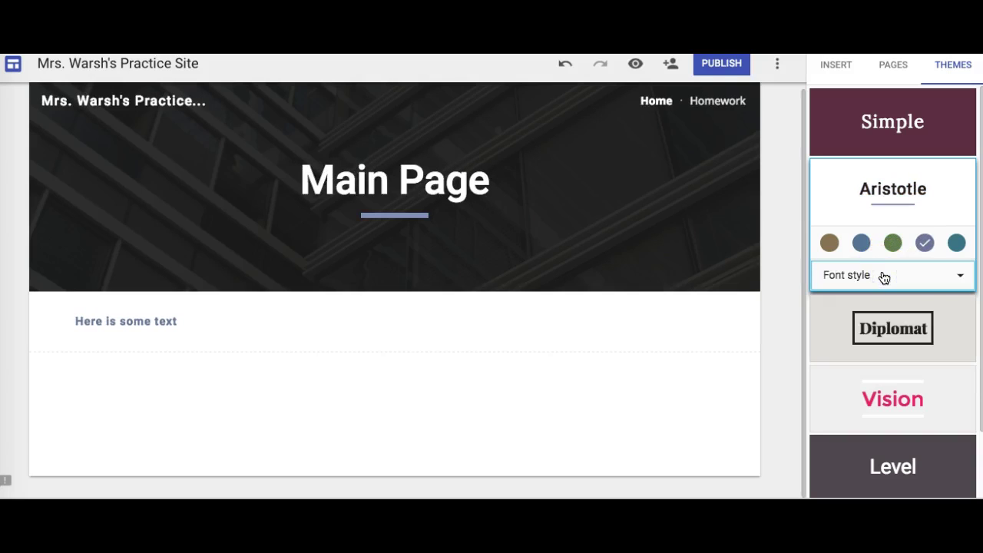
pyautogui.click(880, 274)
pyautogui.click(860, 311)
pyautogui.click(856, 275)
pyautogui.click(850, 359)
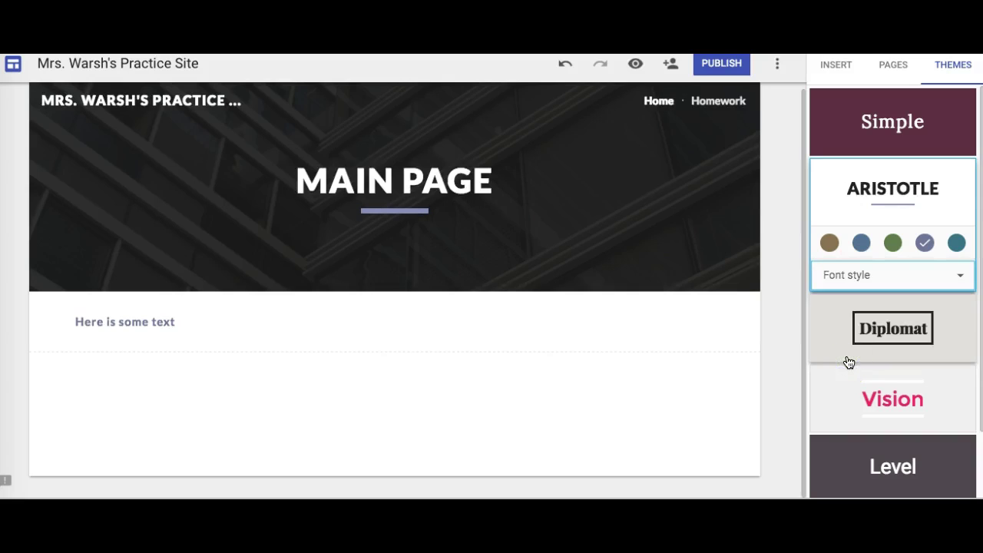
# Step: Apply the Diplomat theme to the site
pyautogui.click(880, 336)
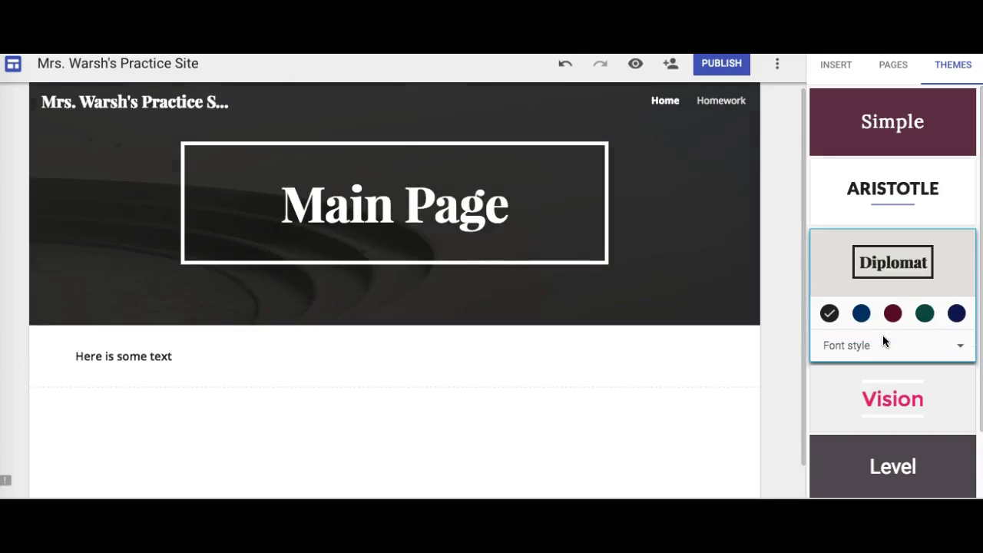
# Step: Try the Vision and Level themes on the site and finish with the Impression theme
pyautogui.click(893, 396)
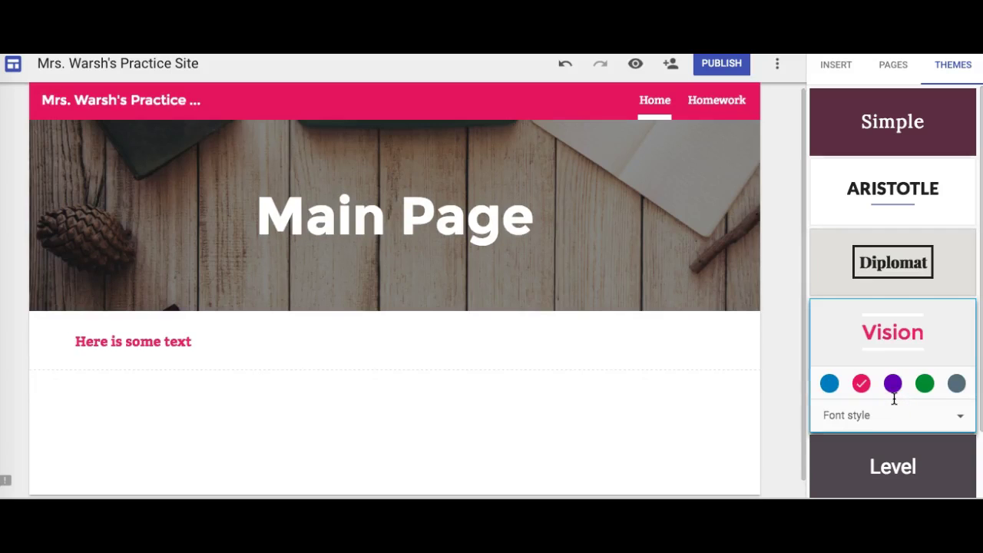
pyautogui.click(895, 478)
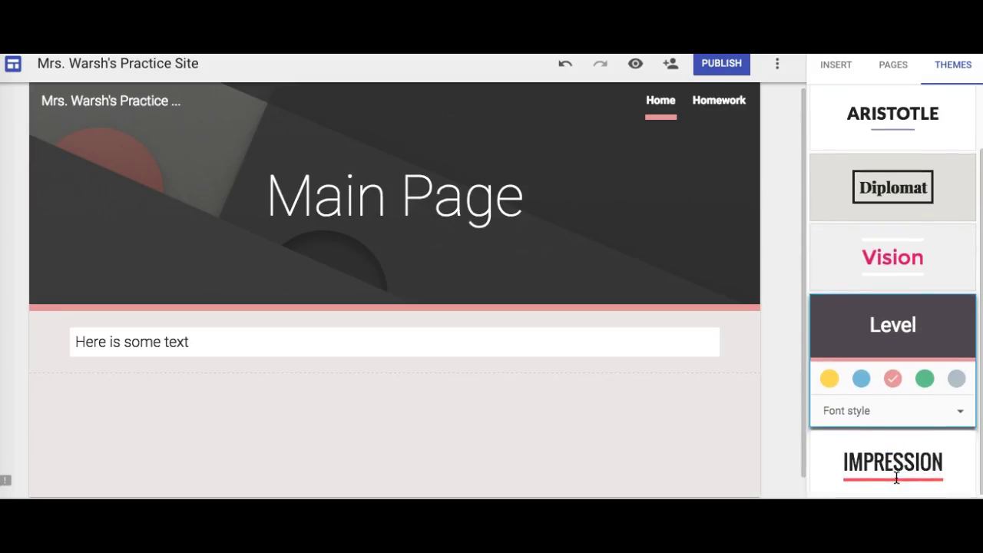
pyautogui.scroll(-1, 896, 478)
pyautogui.click(895, 478)
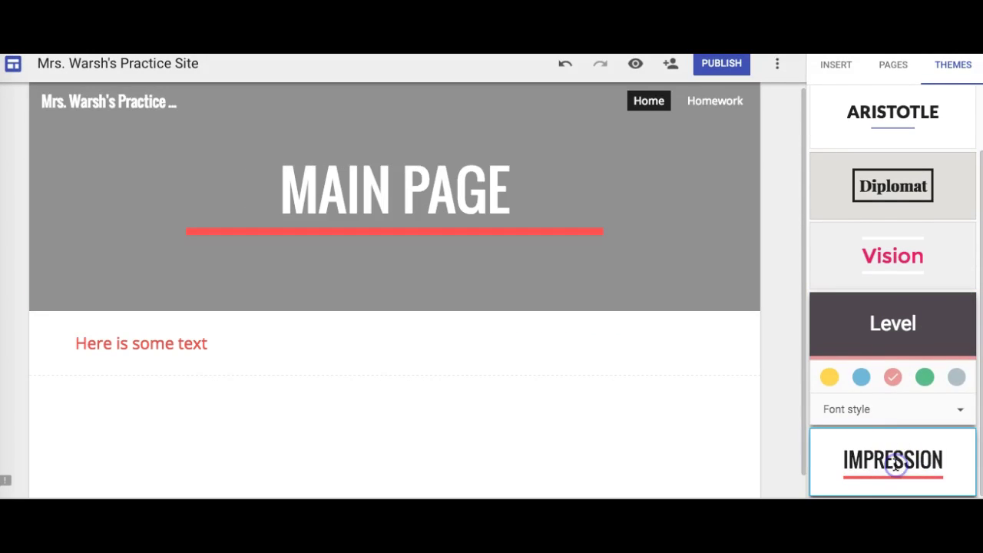
# Step: Try the yellow, green and blue-grey colours of the Impression theme, finishing with dark grey
pyautogui.click(861, 447)
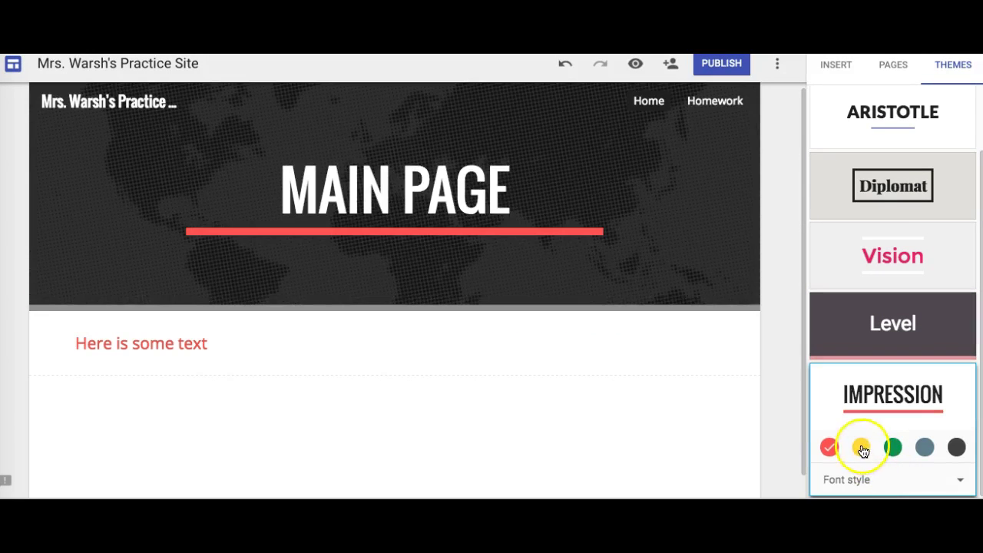
pyautogui.click(891, 449)
pyautogui.click(924, 448)
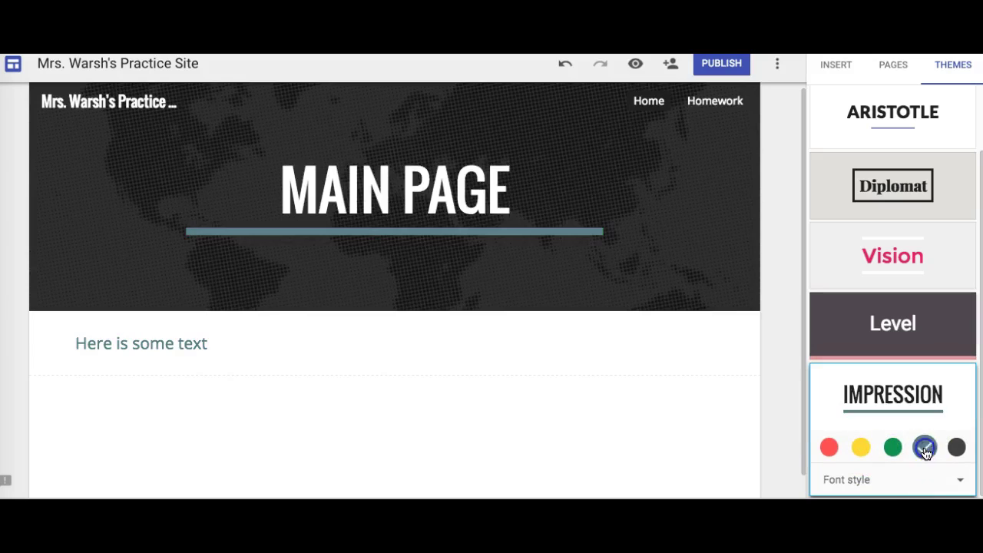
pyautogui.click(956, 450)
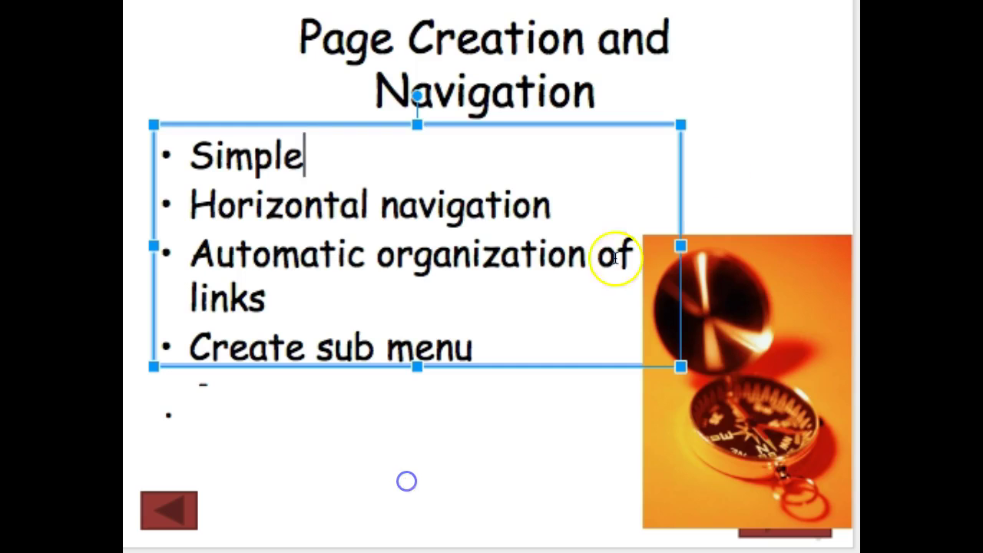
pyautogui.click(758, 133)
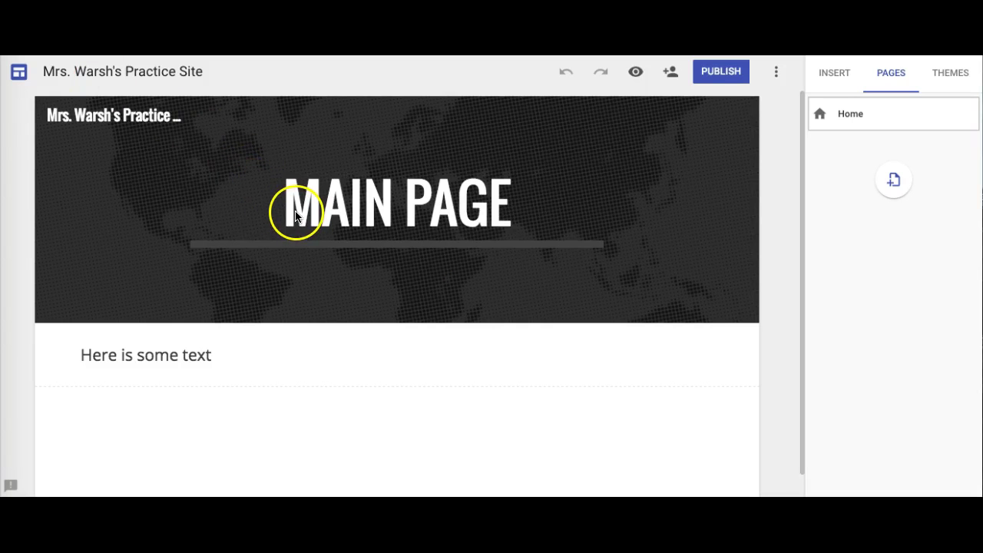
# Step: Add a new page named Homework, and switch to Home and back to Homework through the site's navigation
pyautogui.click(891, 76)
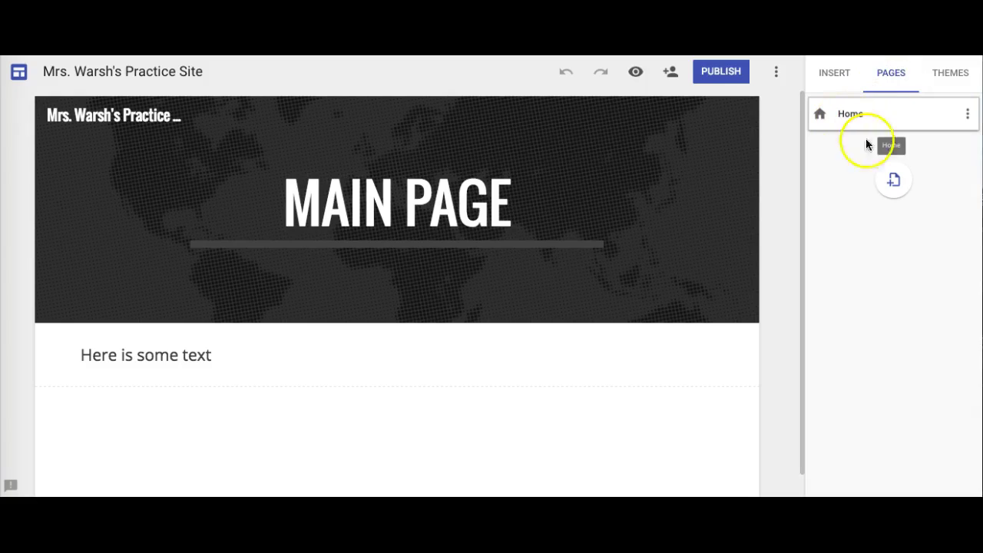
pyautogui.click(894, 182)
pyautogui.click(846, 210)
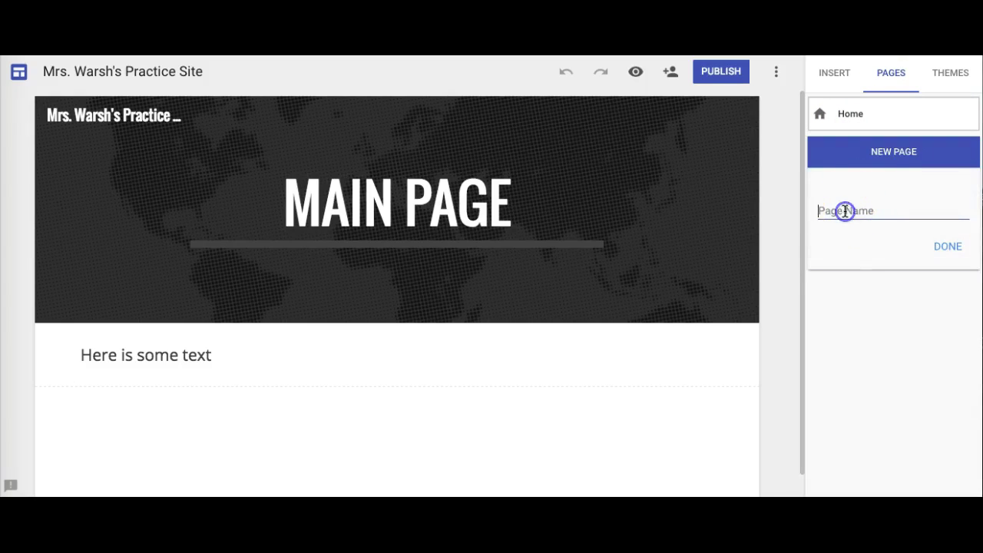
pyautogui.write('Homework')
pyautogui.click(958, 251)
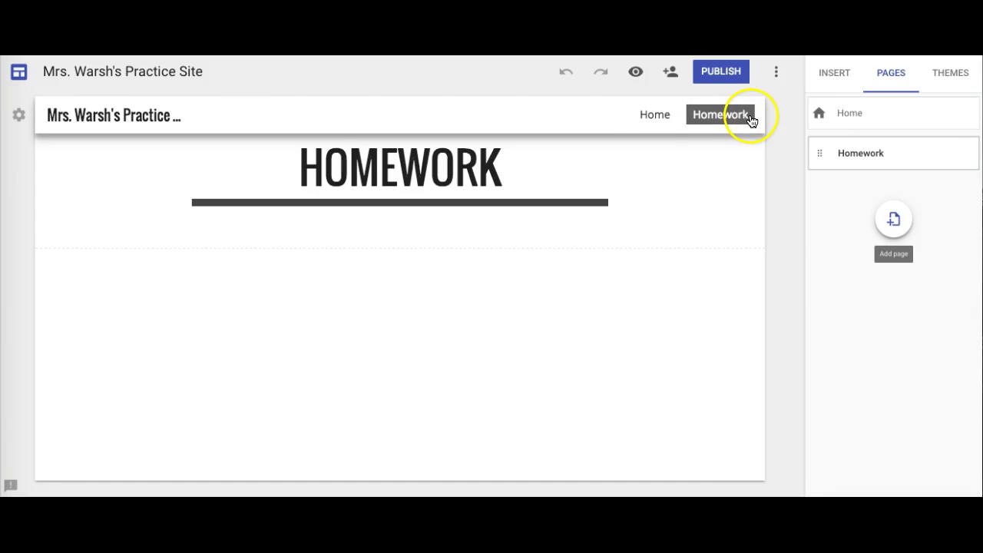
pyautogui.click(648, 120)
pyautogui.click(713, 116)
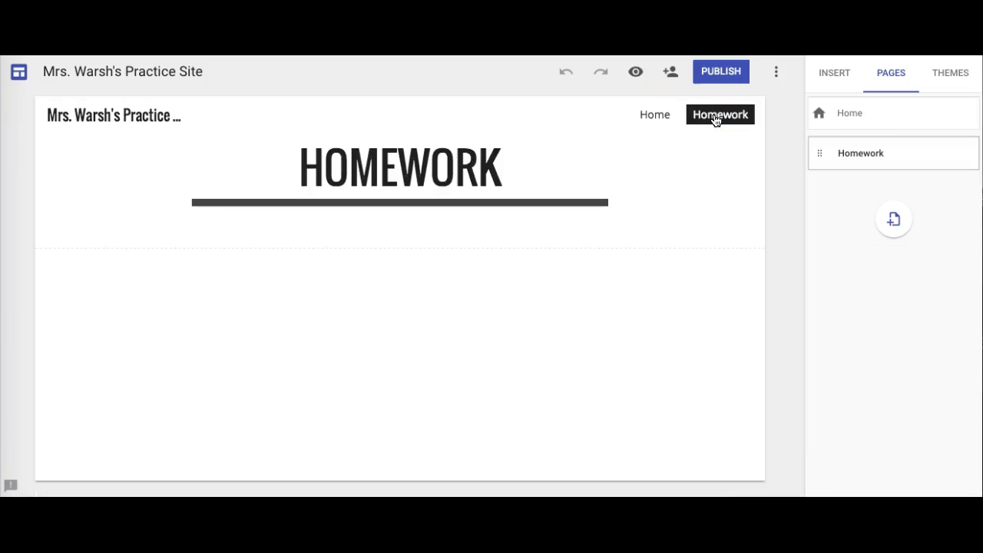
# Step: Add a new page named Classes and open the Homework, Home and Classes pages in turn from the site's navigation
pyautogui.click(896, 222)
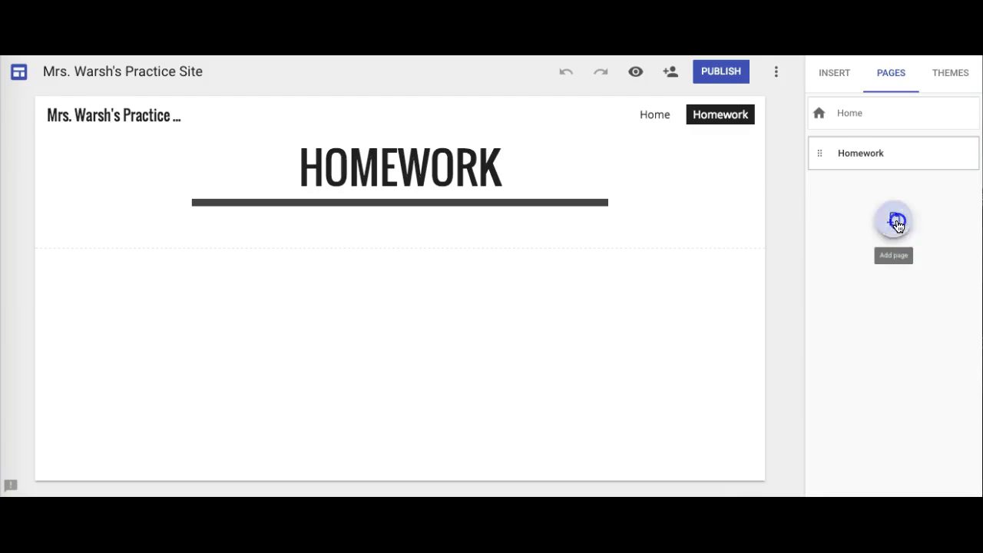
pyautogui.write('Classes')
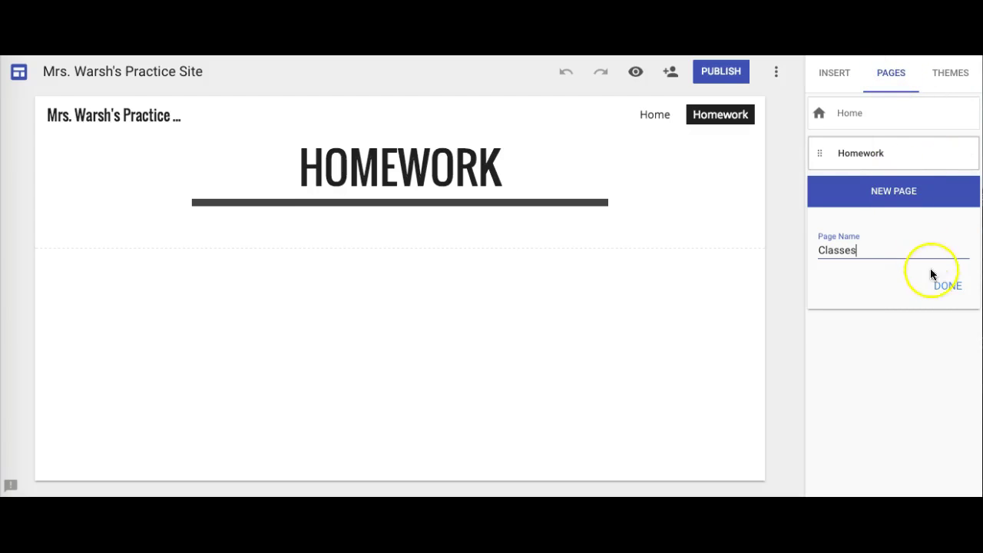
pyautogui.click(952, 290)
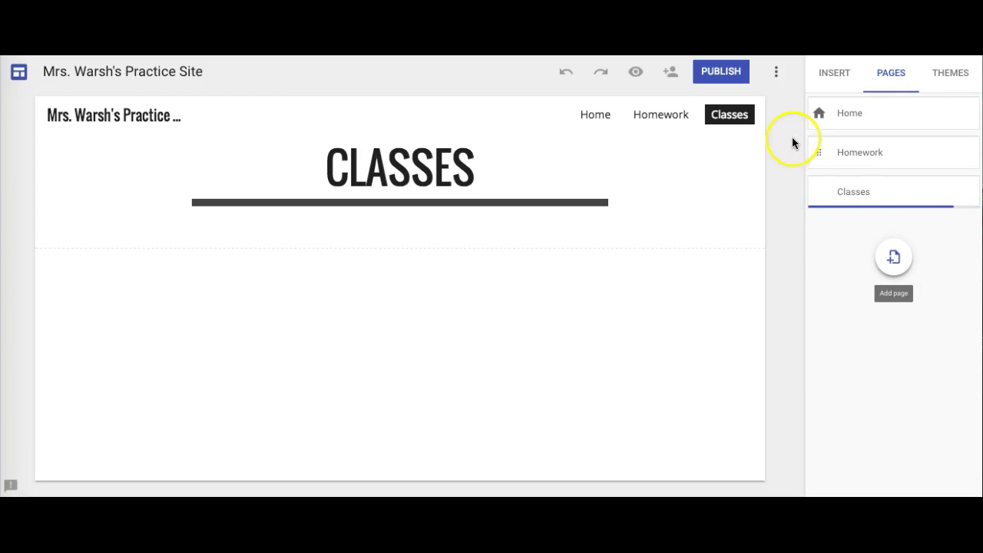
pyautogui.click(668, 117)
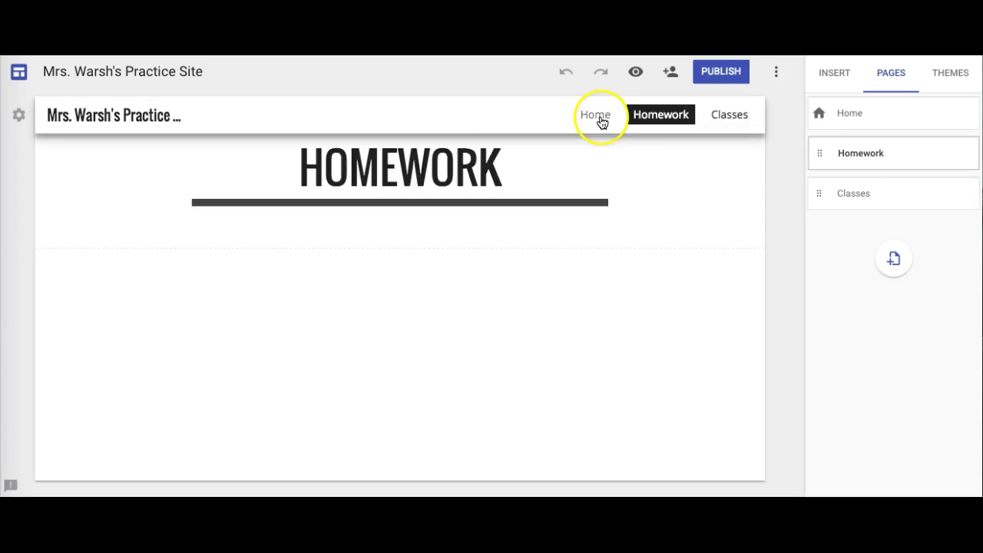
pyautogui.click(600, 119)
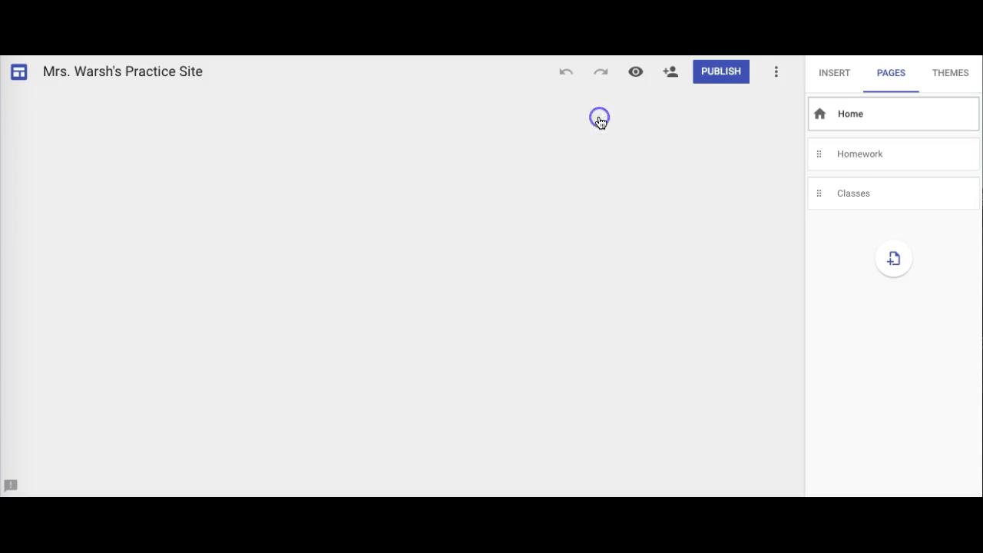
pyautogui.click(727, 119)
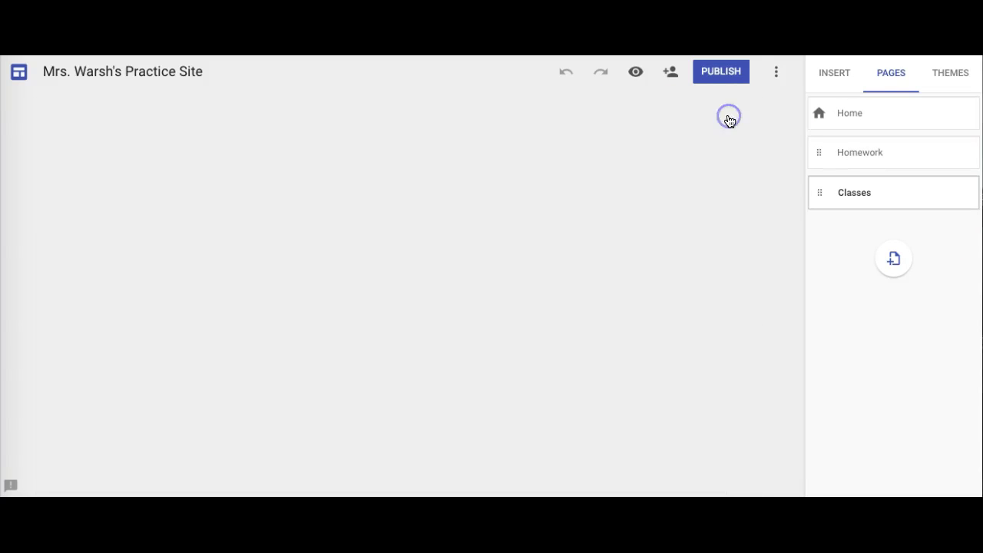
# Step: Change the header title on the Classes page to MY CLASSES
pyautogui.click(457, 169)
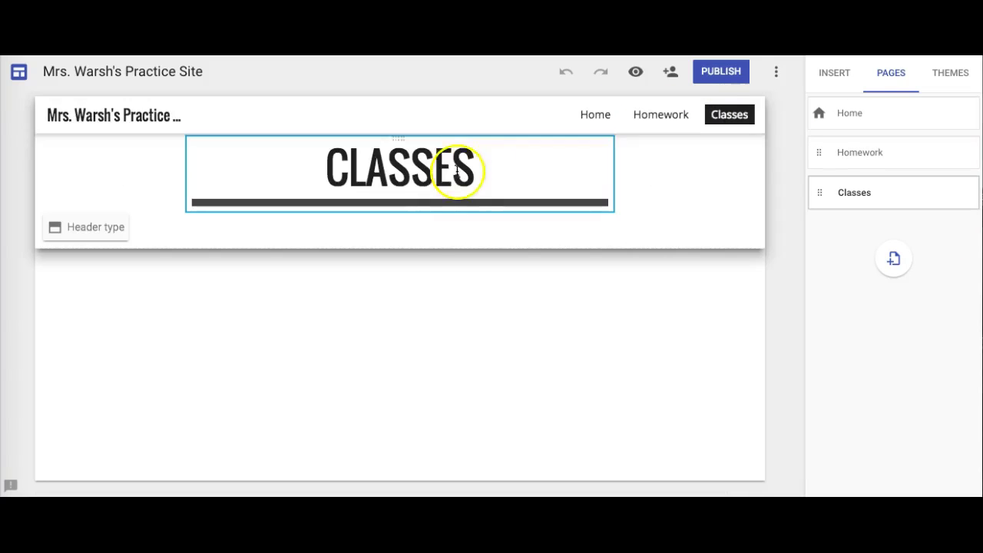
pyautogui.click(434, 177)
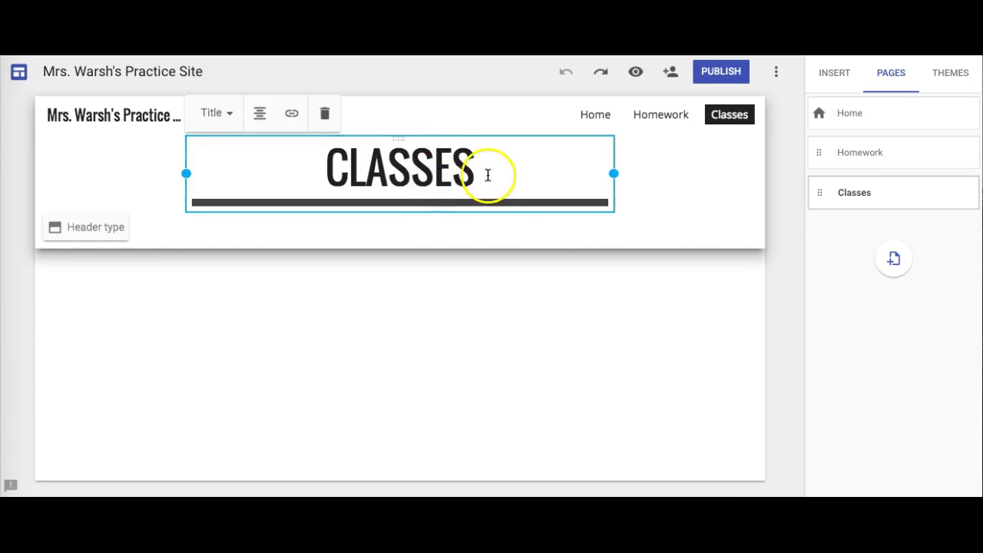
pyautogui.moveTo(487, 171); pyautogui.dragTo(325, 166)
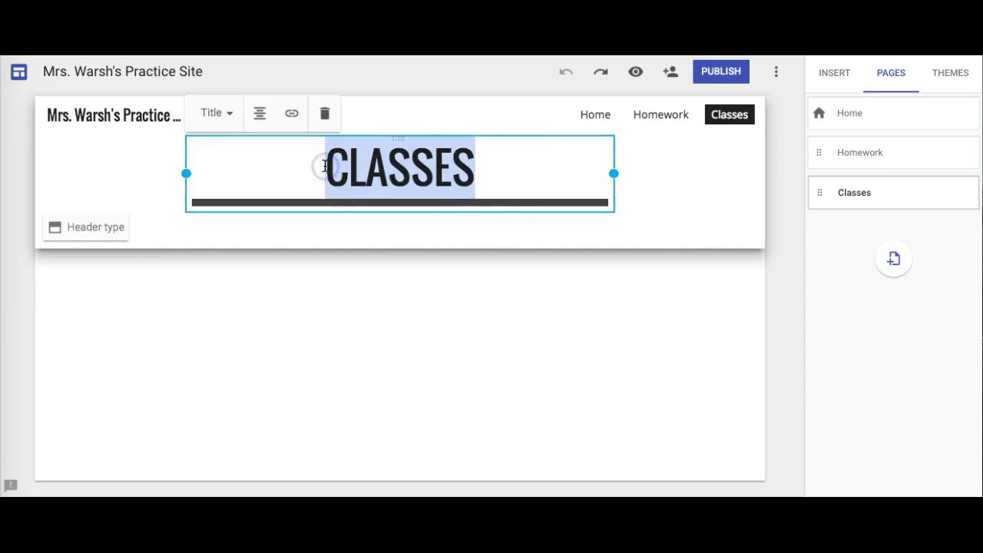
pyautogui.click(310, 169)
pyautogui.write('MY')
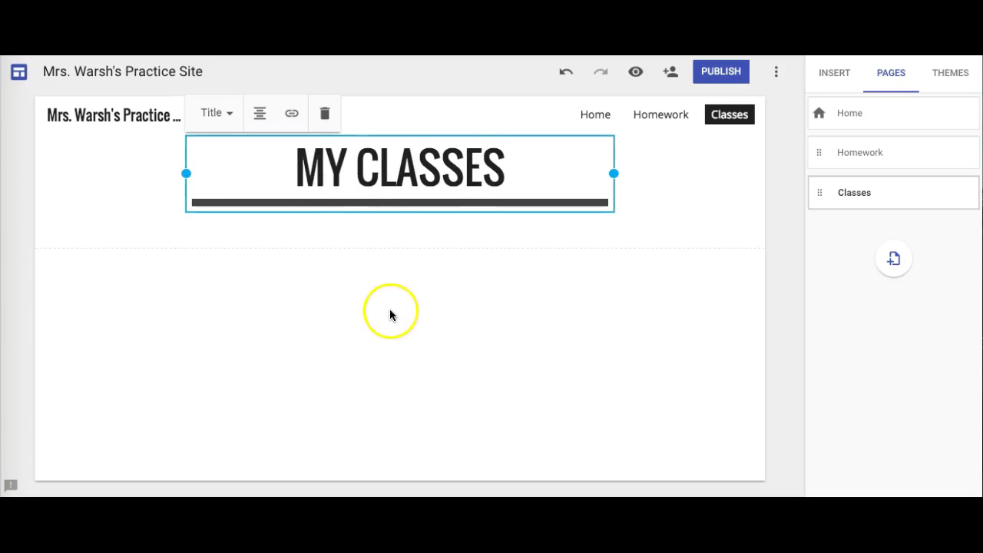
pyautogui.click(390, 314)
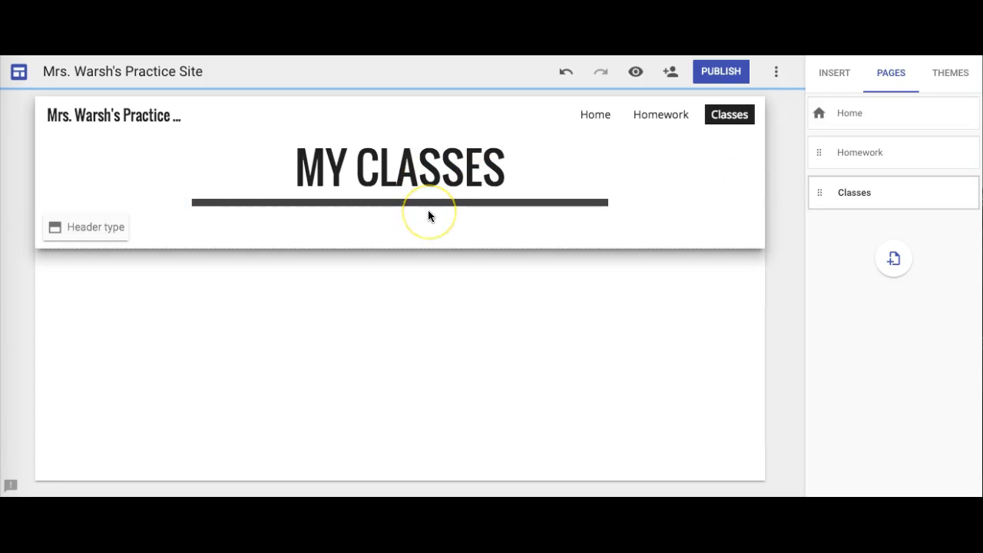
# Step: Add a new page named Math to the site
pyautogui.click(895, 259)
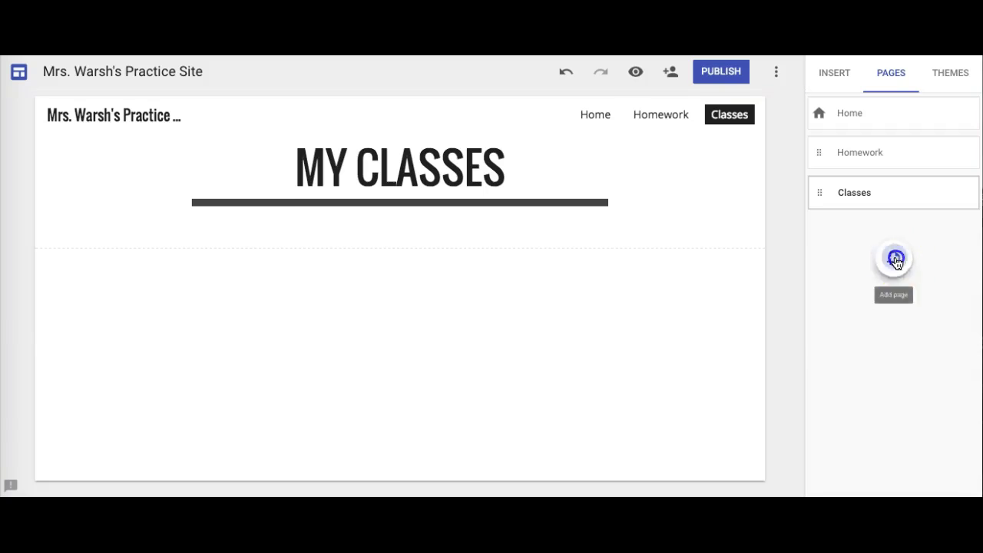
pyautogui.click(857, 284)
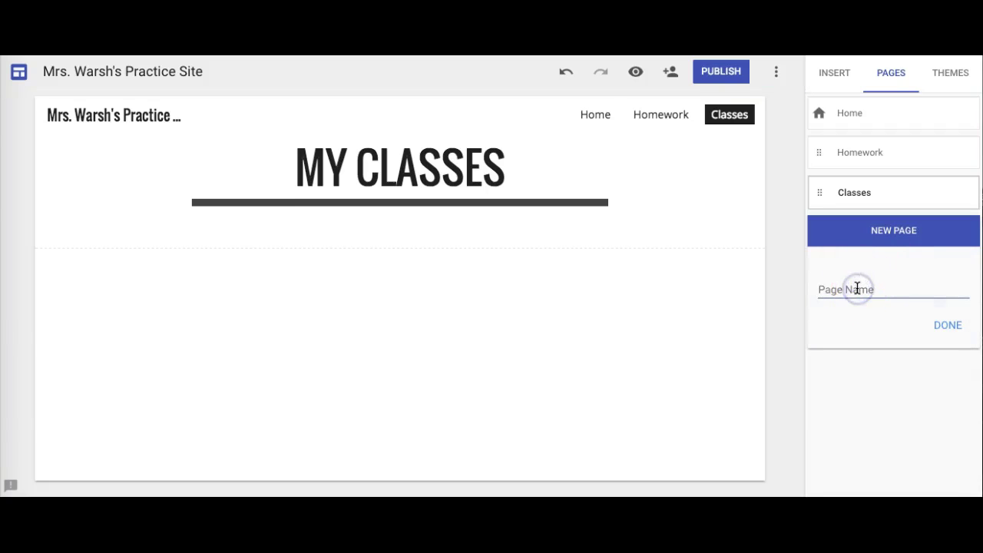
pyautogui.write('Math')
pyautogui.click(950, 325)
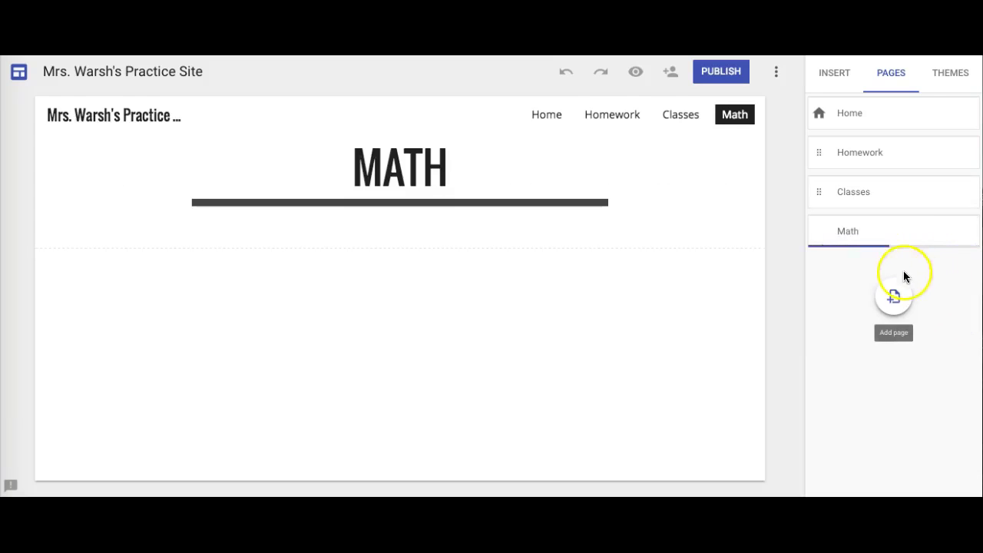
# Step: Add a new page named Science to the site
pyautogui.click(893, 299)
pyautogui.write('Sci')
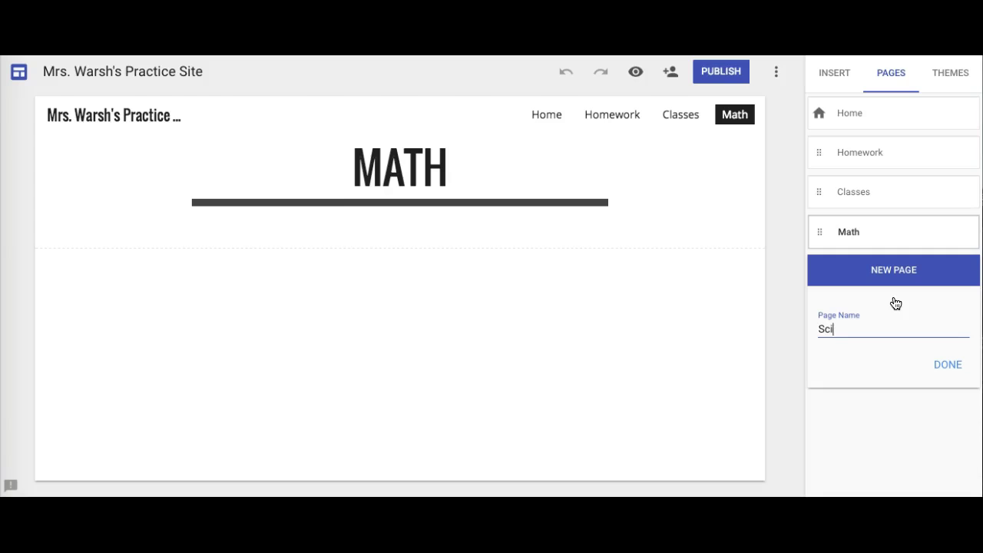
pyautogui.write('ence')
pyautogui.click(955, 365)
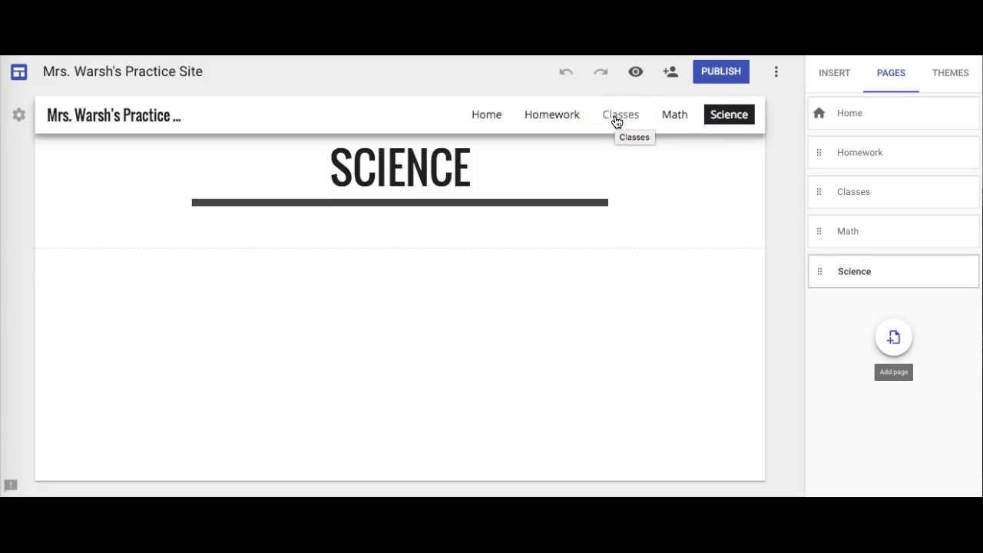
# Step: Make Math a subpage of Classes and check the Classes submenu in the site's navigation
pyautogui.click(832, 235)
pyautogui.moveTo(831, 234); pyautogui.dragTo(862, 188)
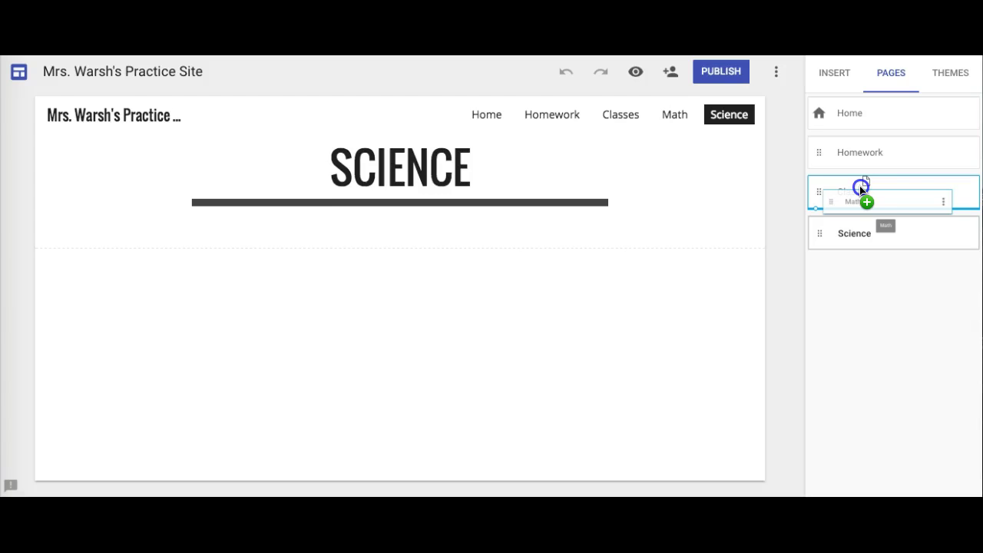
pyautogui.moveTo(862, 188); pyautogui.dragTo(860, 188)
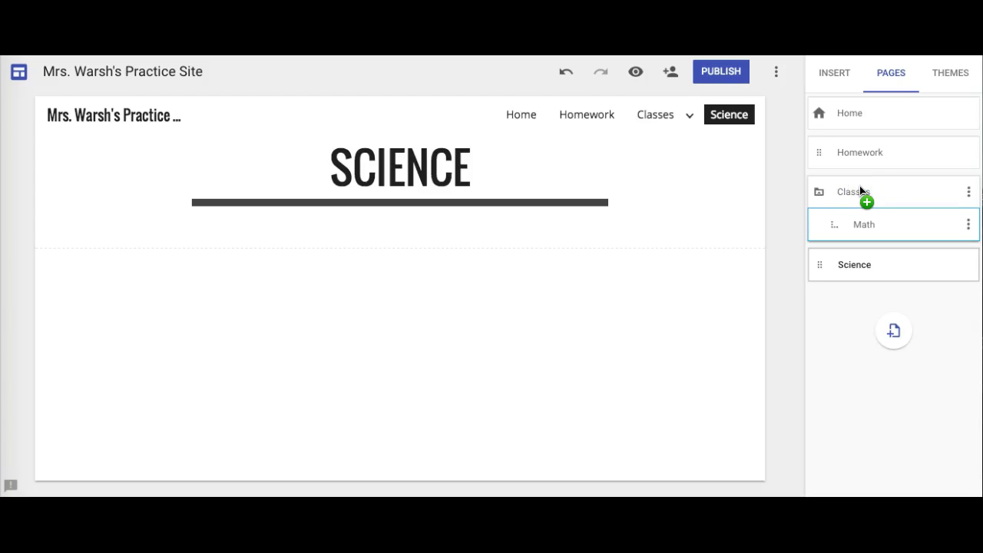
pyautogui.click(689, 117)
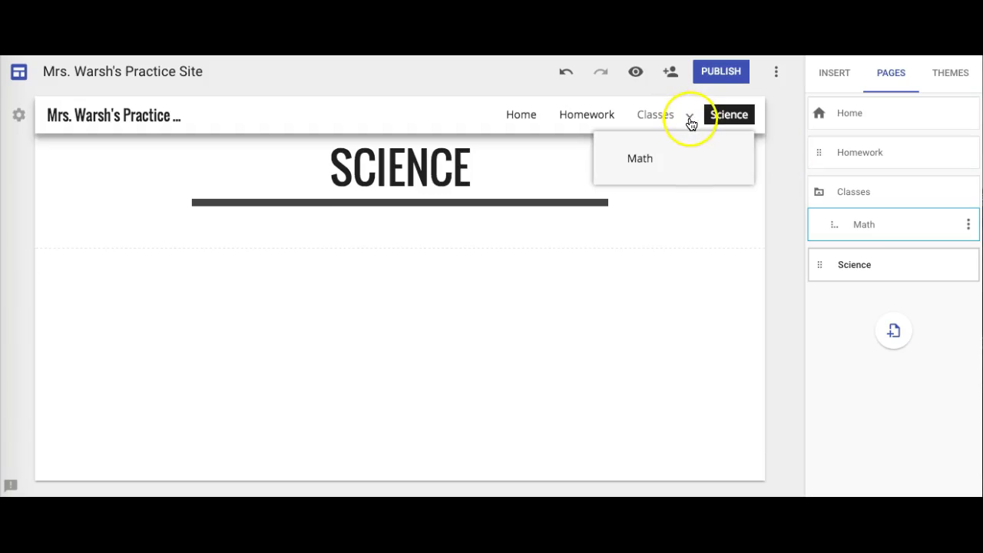
pyautogui.click(690, 121)
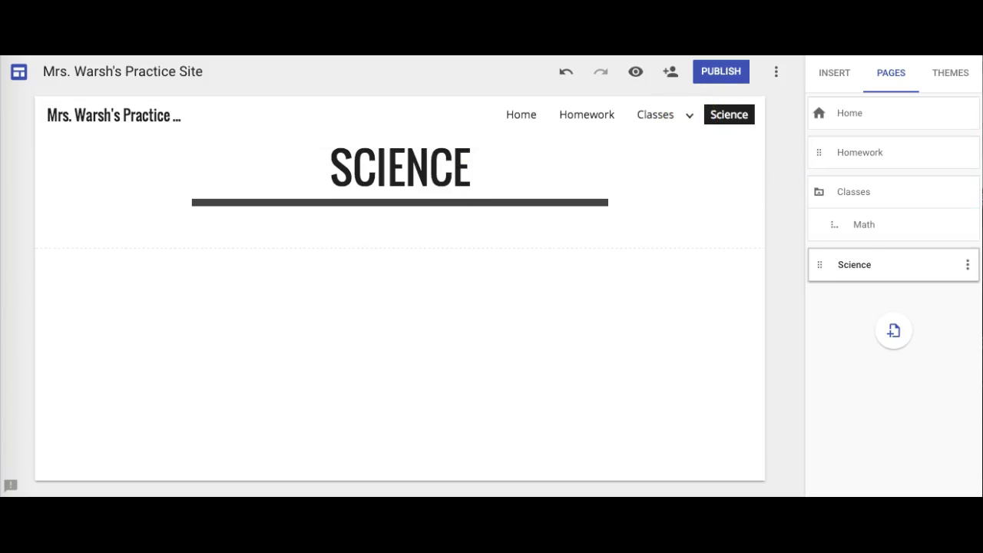
# Step: Make Science a subpage of Homework and check the Homework submenu in the site's navigation
pyautogui.click(846, 265)
pyautogui.click(861, 199)
pyautogui.click(879, 256)
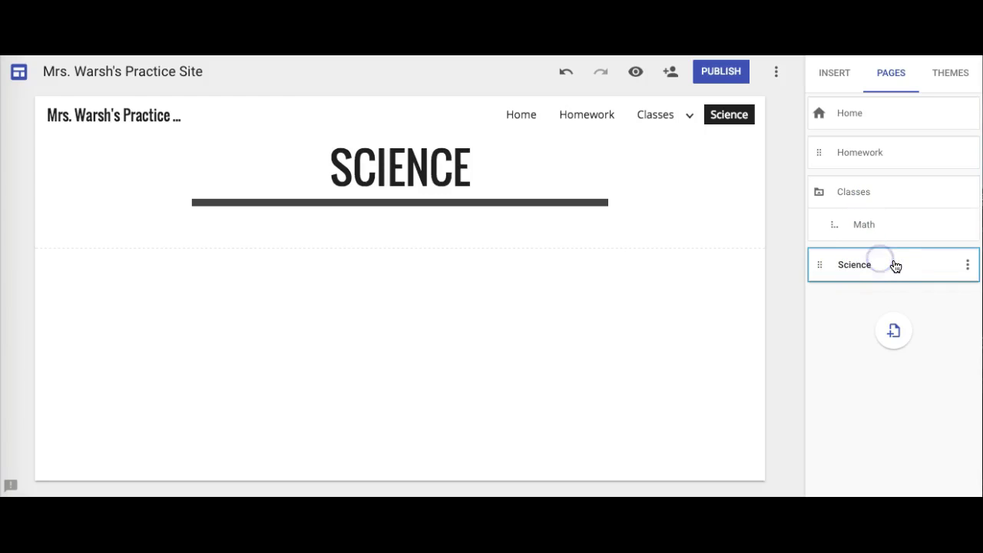
pyautogui.click(893, 264)
pyautogui.moveTo(893, 265); pyautogui.dragTo(906, 154)
pyautogui.click(678, 119)
pyautogui.click(678, 119)
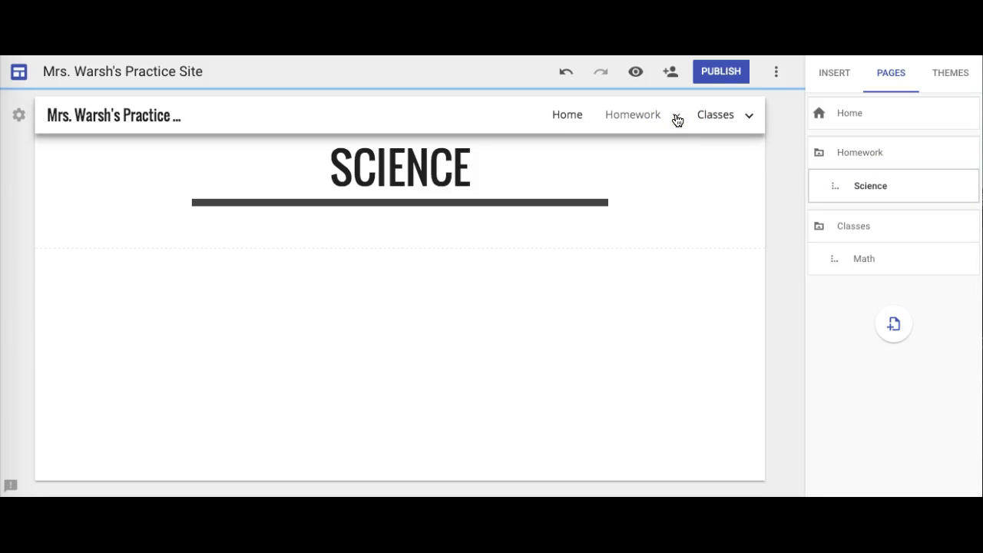
# Step: Hide the Math subpage under Classes from the site's navigation
pyautogui.click(801, 302)
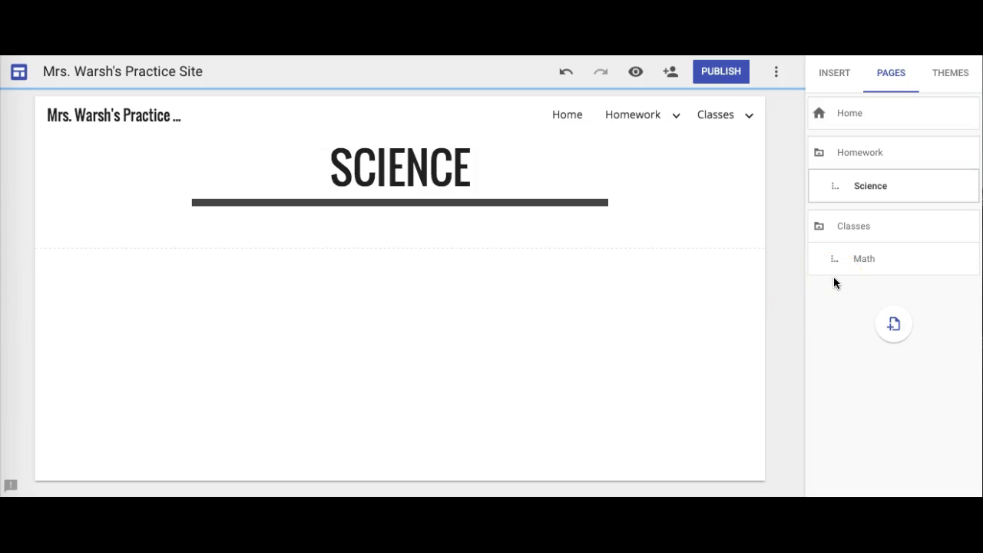
pyautogui.click(880, 264)
pyautogui.click(958, 256)
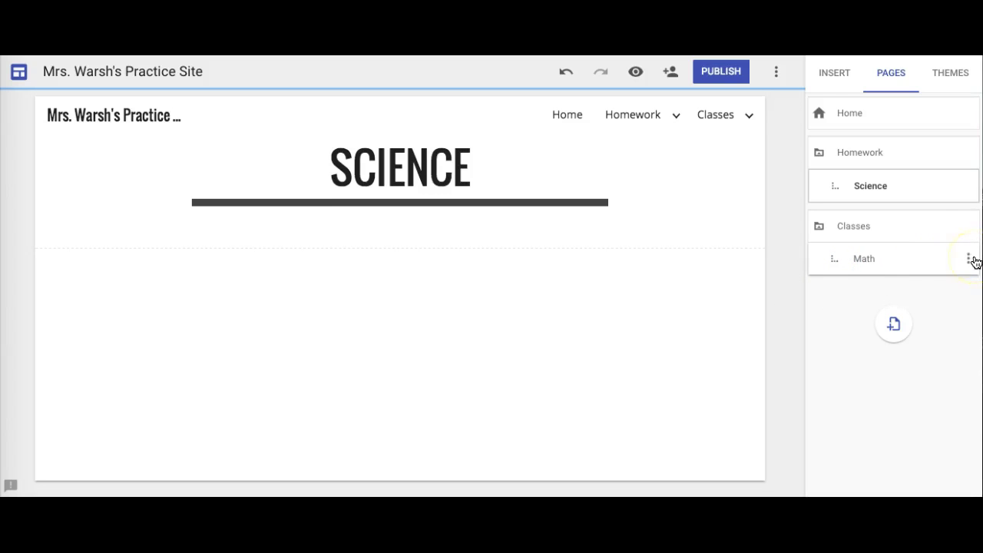
pyautogui.click(968, 260)
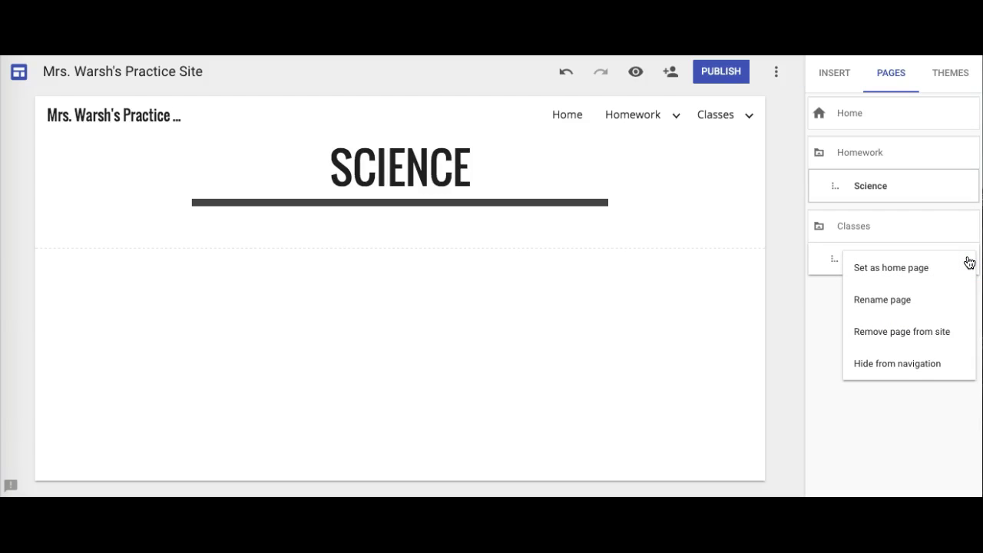
pyautogui.click(912, 306)
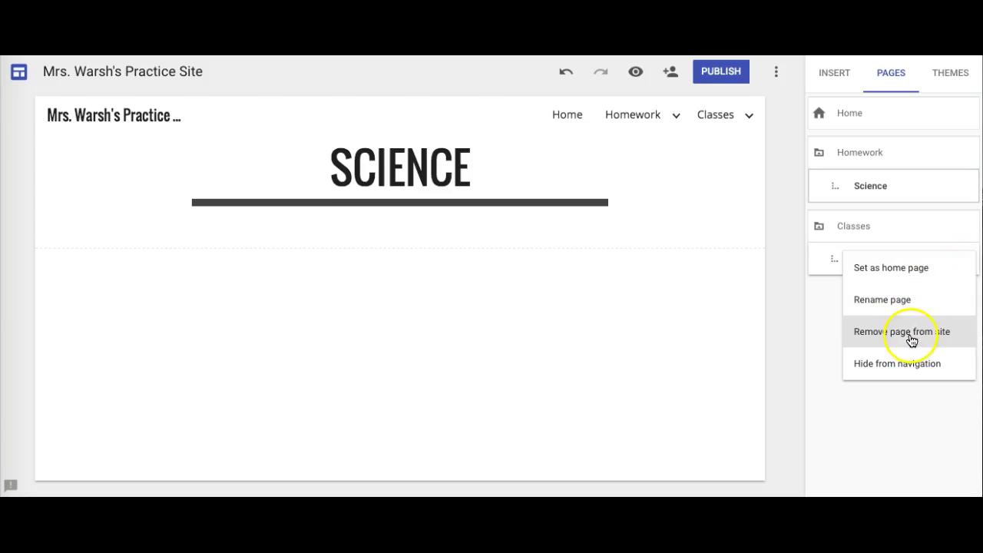
pyautogui.click(913, 363)
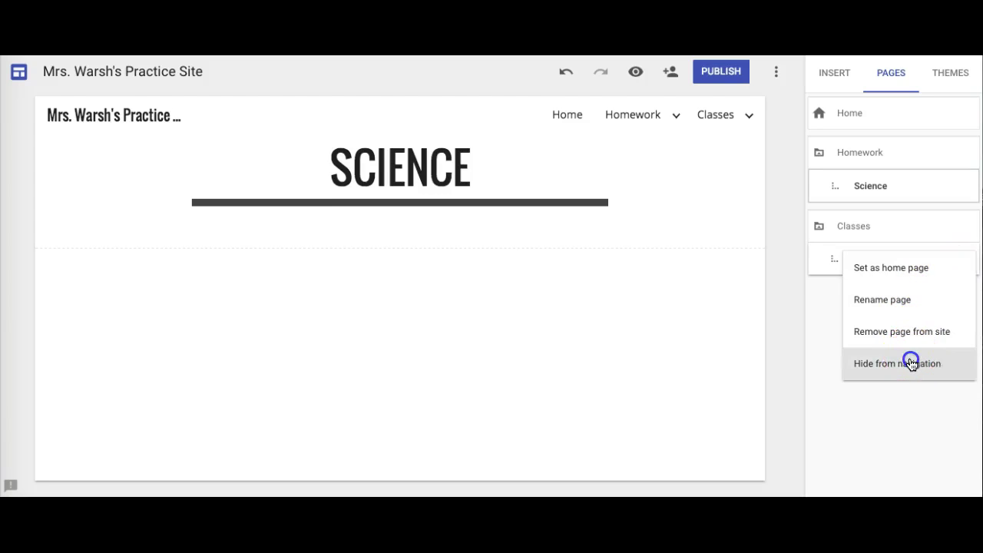
# Step: Show the hidden Math subpage in the site's navigation again
pyautogui.moveTo(812, 246); pyautogui.dragTo(845, 260)
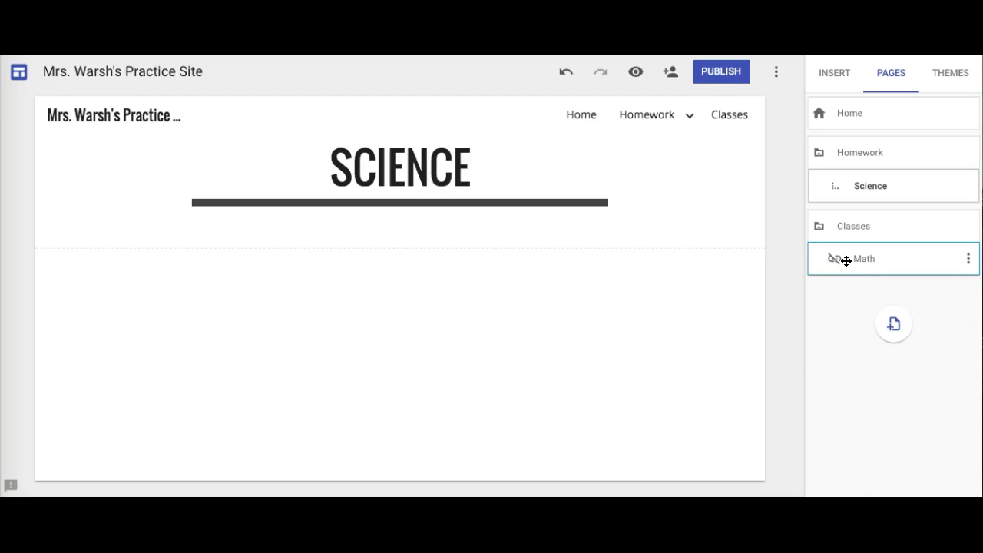
pyautogui.click(968, 261)
pyautogui.click(933, 366)
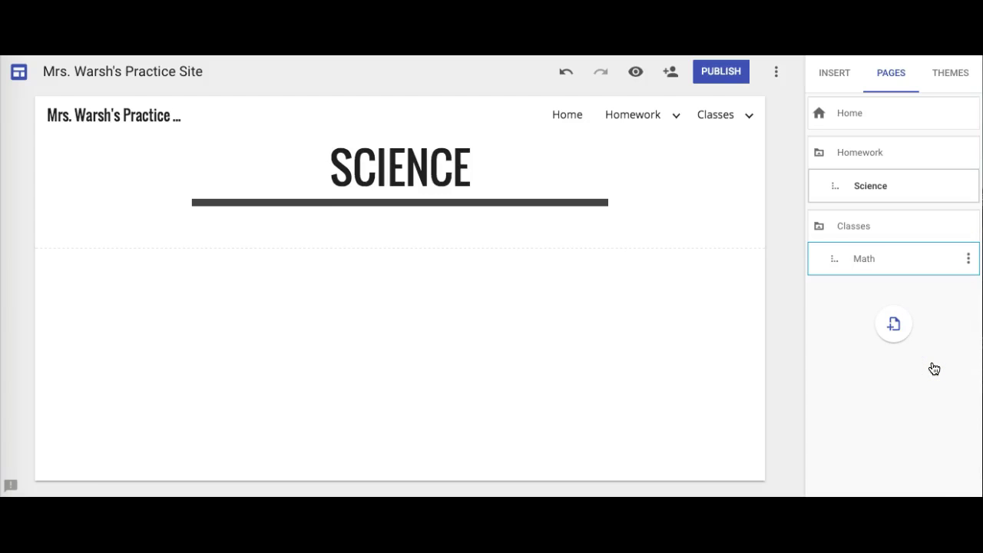
# Step: Apply the Vision theme to the site
pyautogui.click(950, 74)
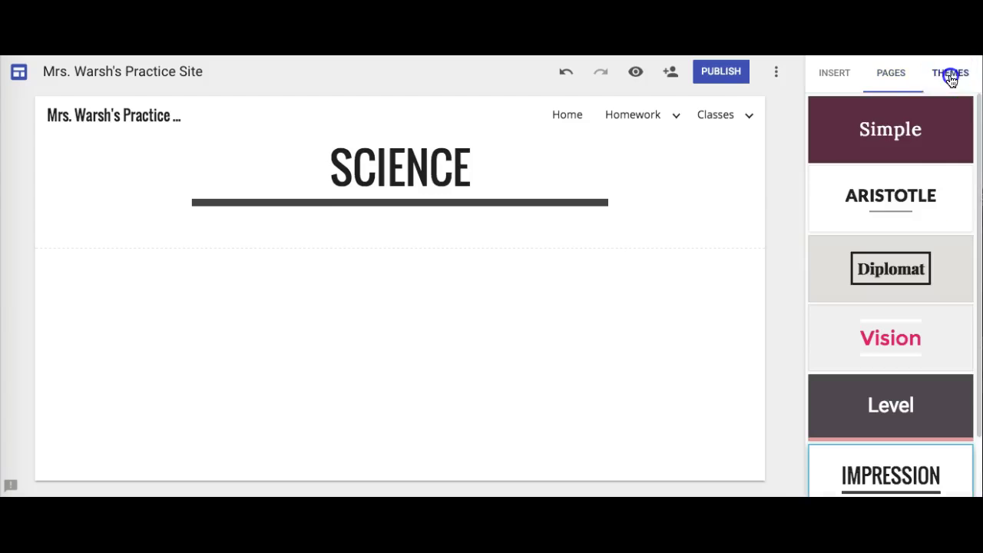
pyautogui.click(900, 181)
pyautogui.click(890, 336)
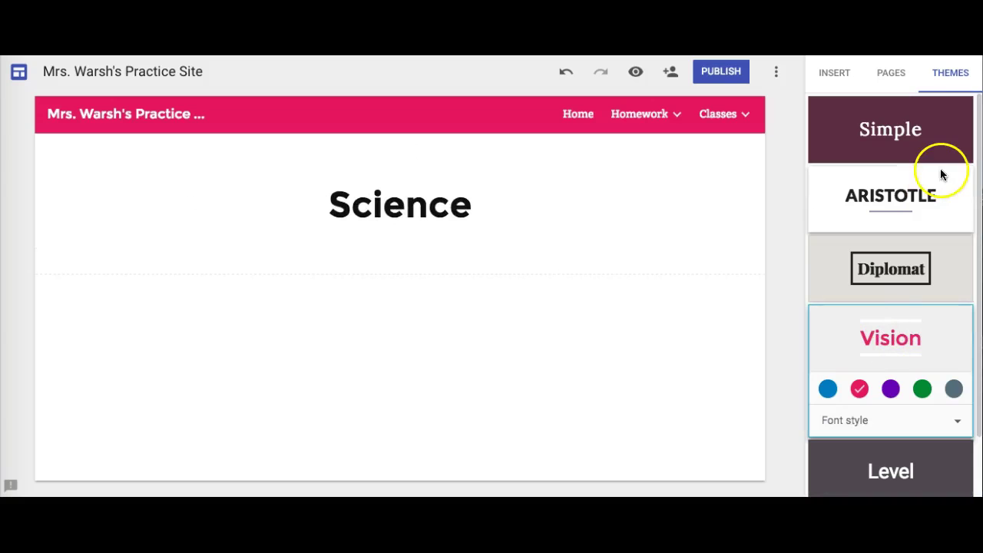
# Step: Check the Homework submenu in the site's navigation and open the Homework page
pyautogui.moveTo(724, 129)
pyautogui.moveTo(650, 115)
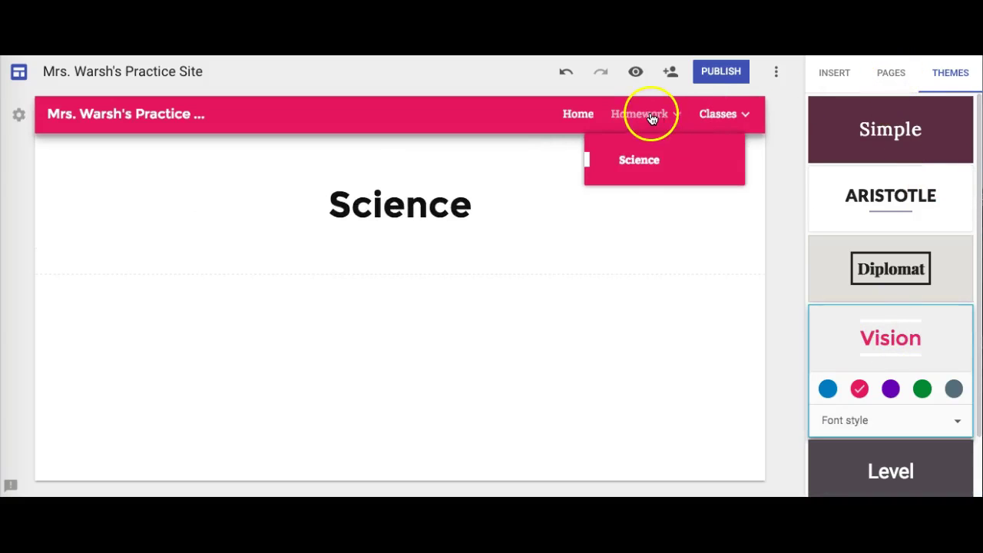
pyautogui.click(641, 164)
pyautogui.click(619, 115)
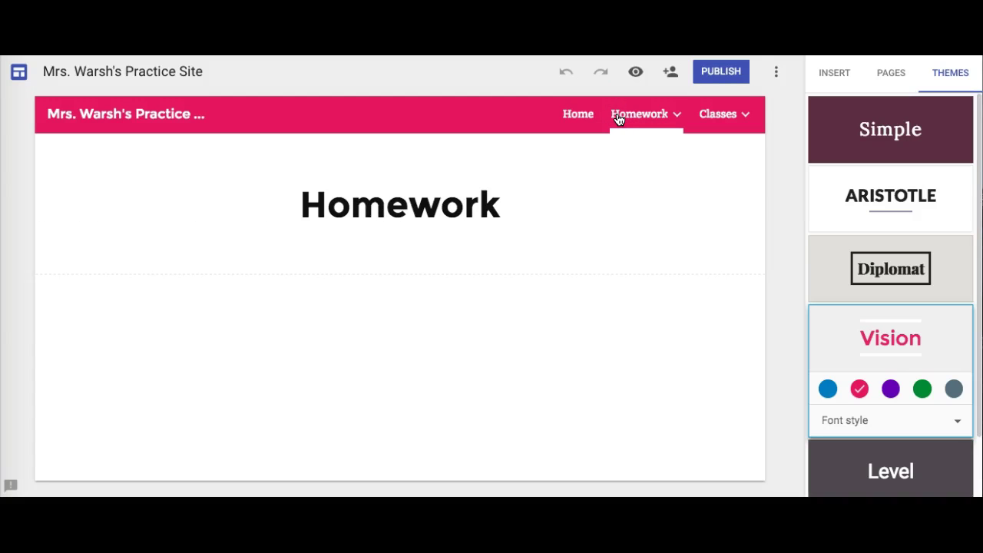
# Step: Move the Science subpage from Homework to Classes, placing it above Math
pyautogui.click(887, 78)
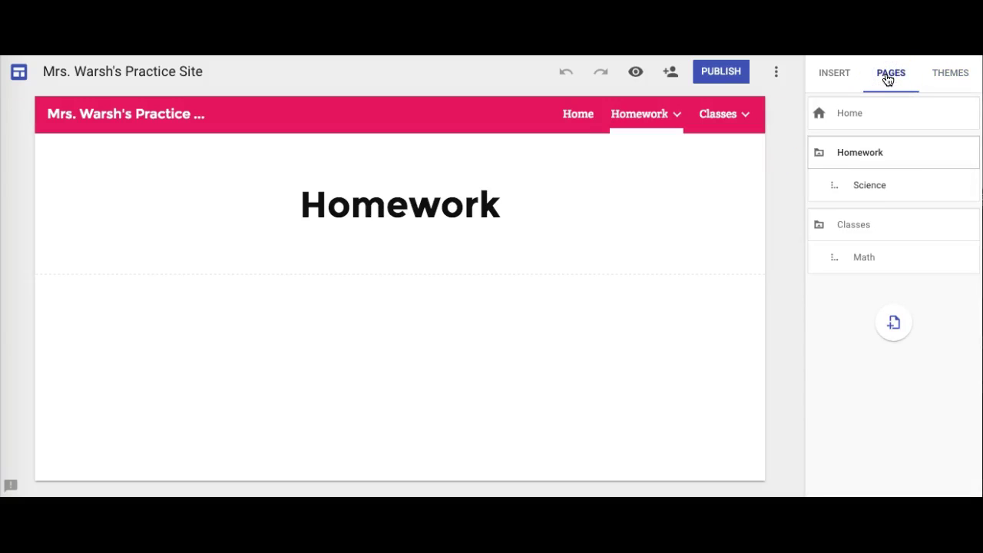
pyautogui.moveTo(724, 108)
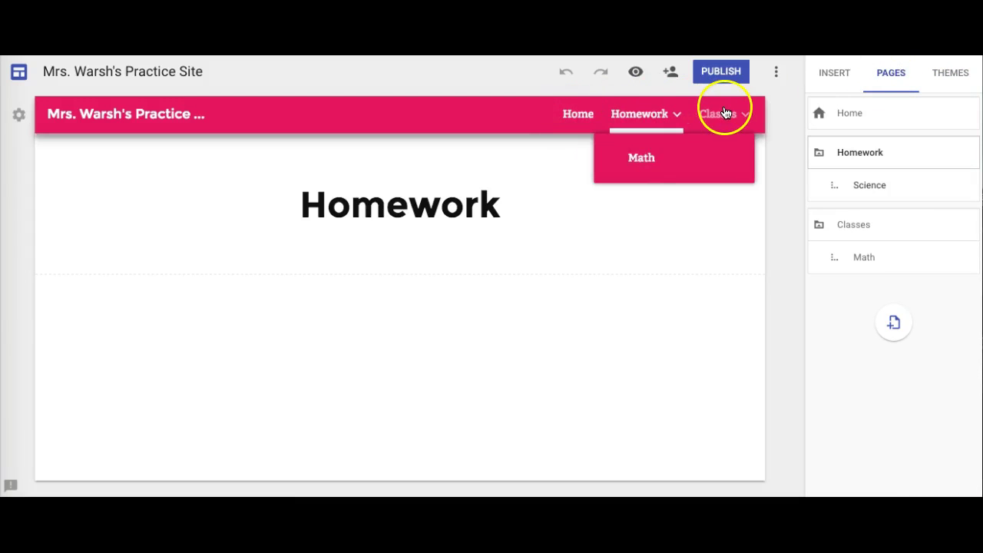
pyautogui.moveTo(887, 184); pyautogui.dragTo(886, 211)
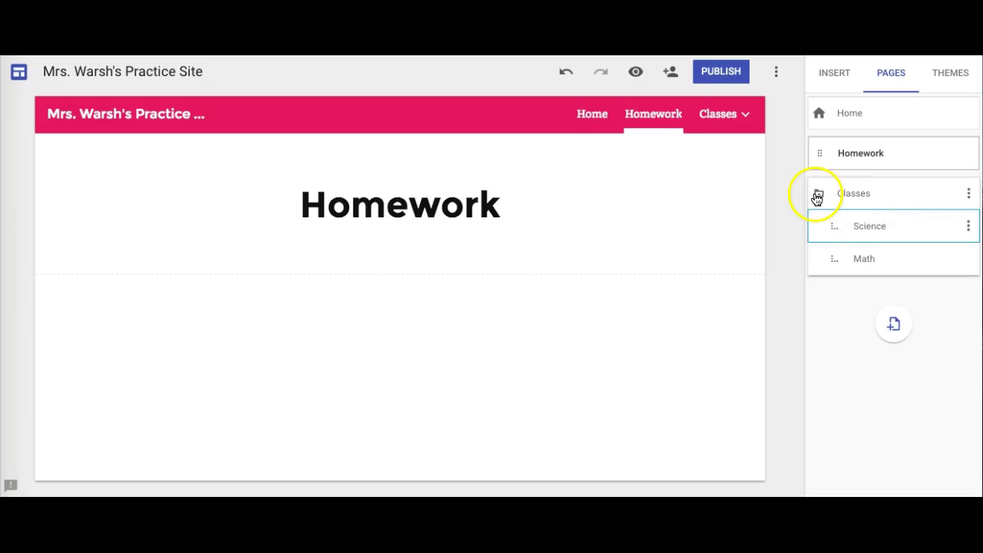